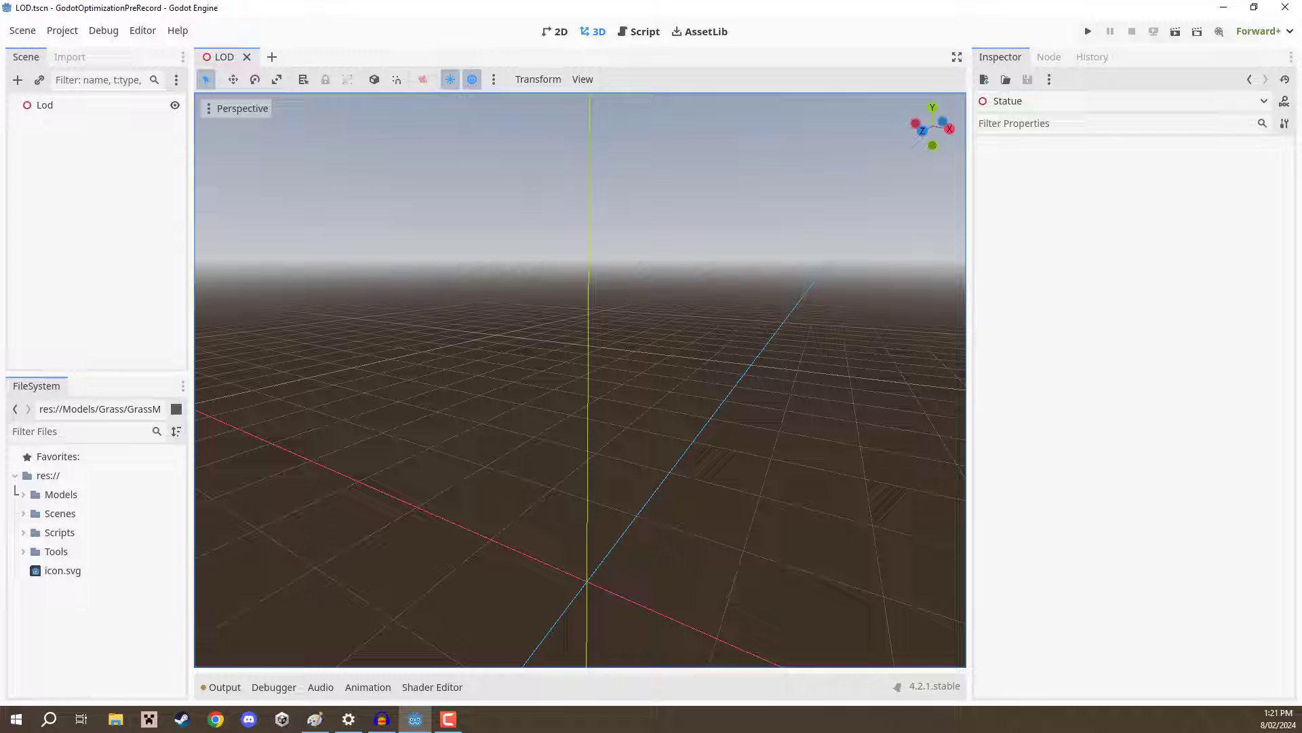
# - Switch to Paint to view the camera sketch with three swords of decreasing detail, and return to Godot
pyautogui.hotkey('alt', 'Tab')
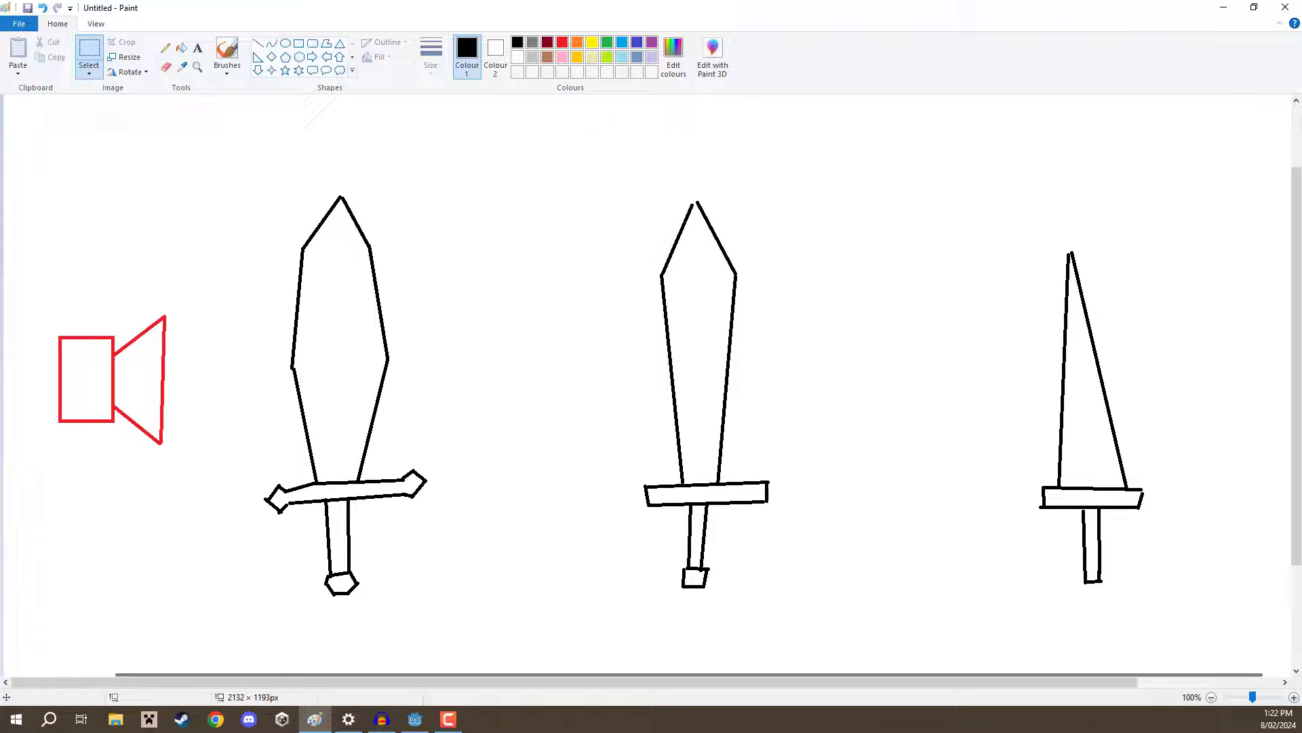
pyautogui.click(1224, 8)
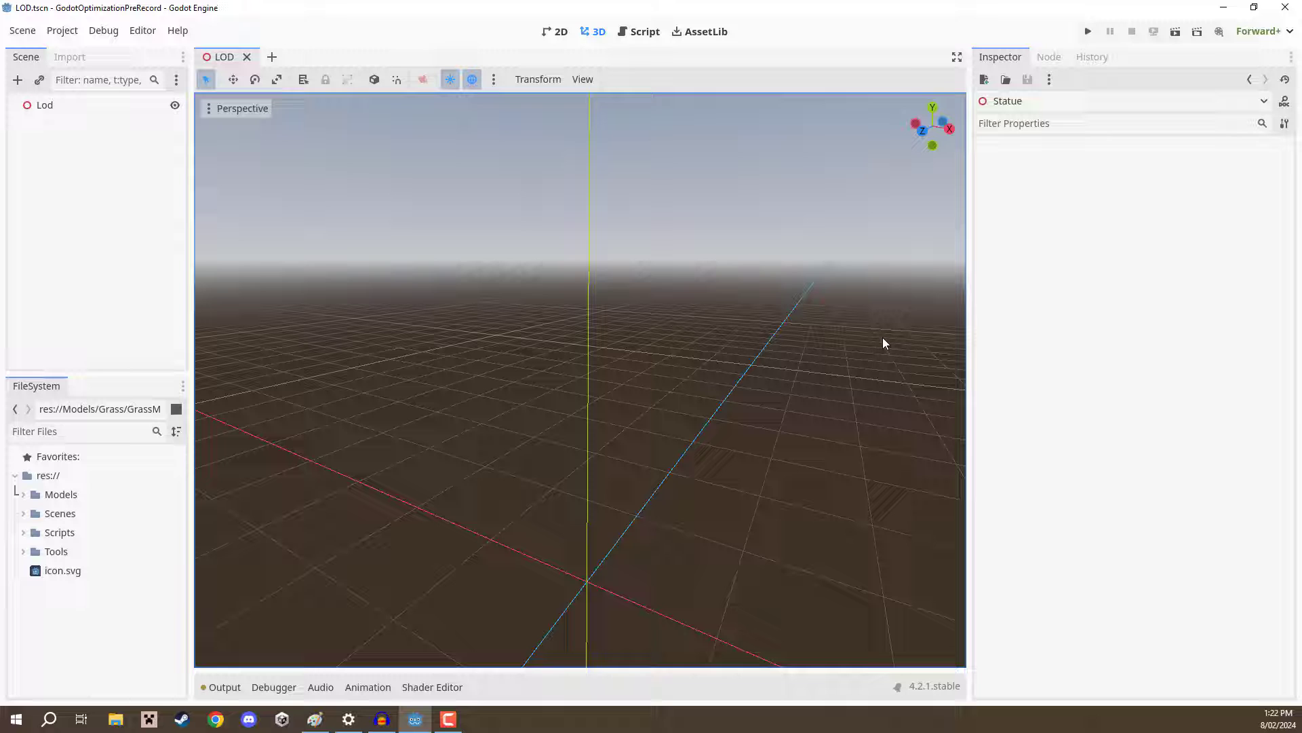
# - Add Statue.glb from the Models folder to the Lod scene at the origin and select its Statue node
pyautogui.click(23, 494)
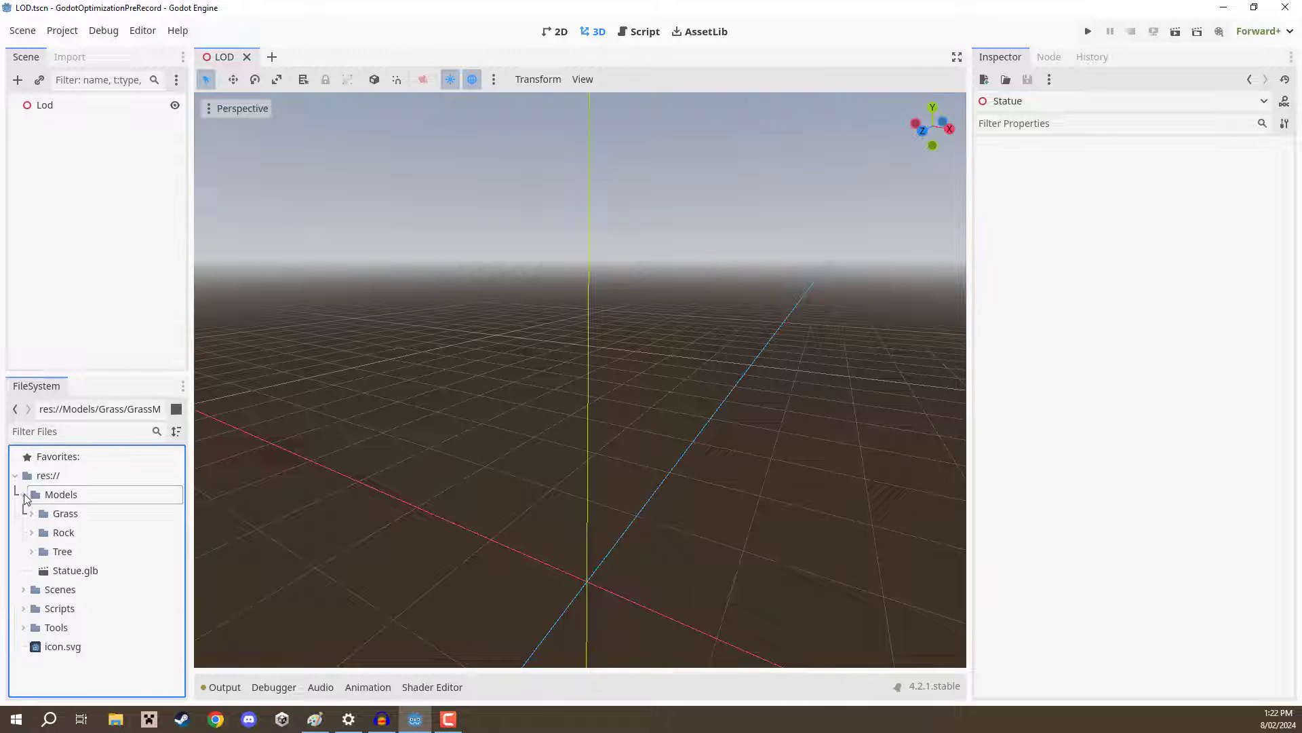
pyautogui.moveTo(61, 569); pyautogui.dragTo(587, 574)
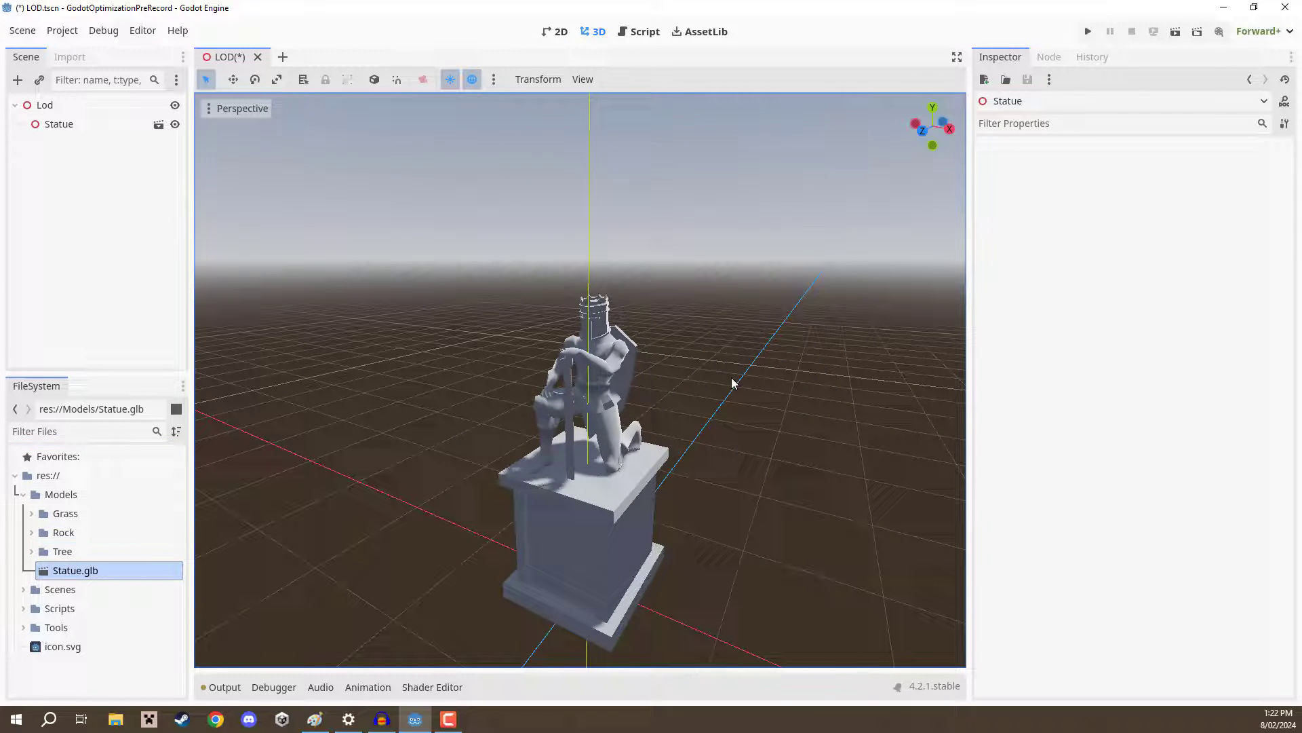
pyautogui.click(52, 132)
pyautogui.click(23, 494)
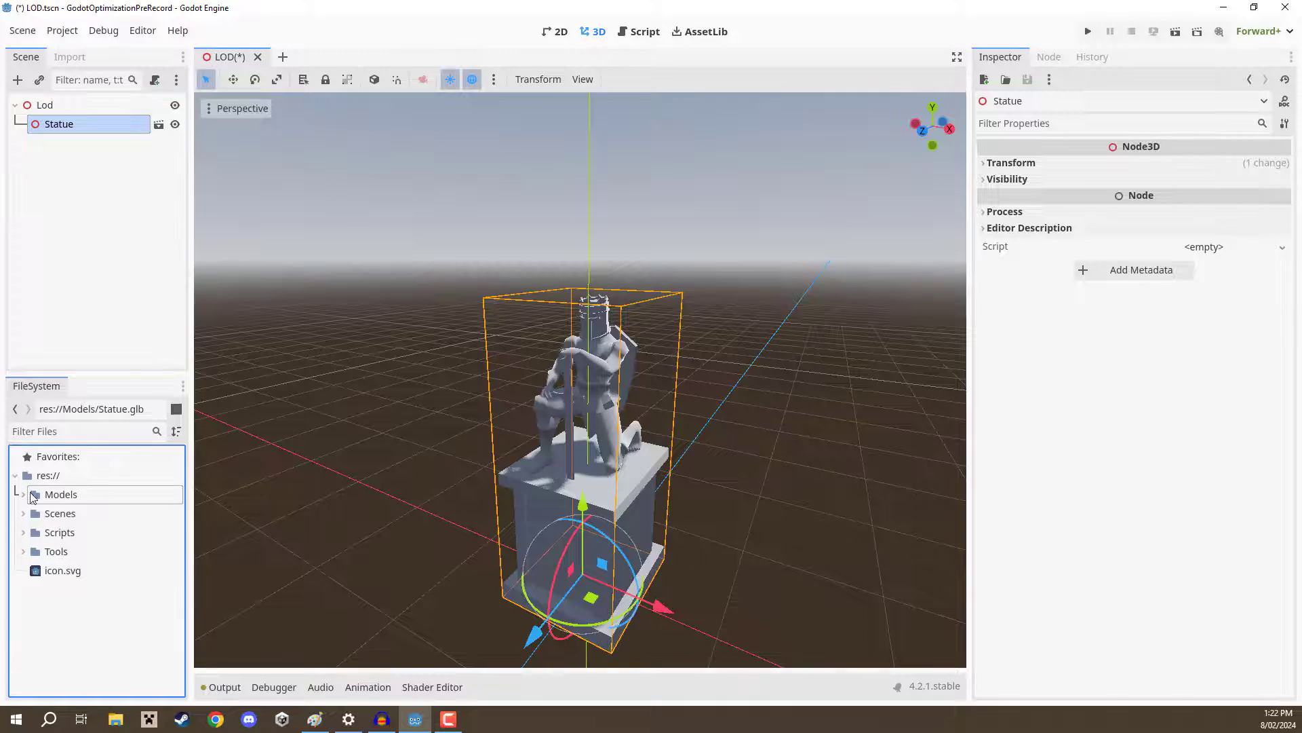
# - Examine the deselected statue from far away and close up to compare its detail at different distances
pyautogui.moveTo(407, 475); pyautogui.dragTo(594, 482, button='middle')
pyautogui.scroll(-8, 580, 379)
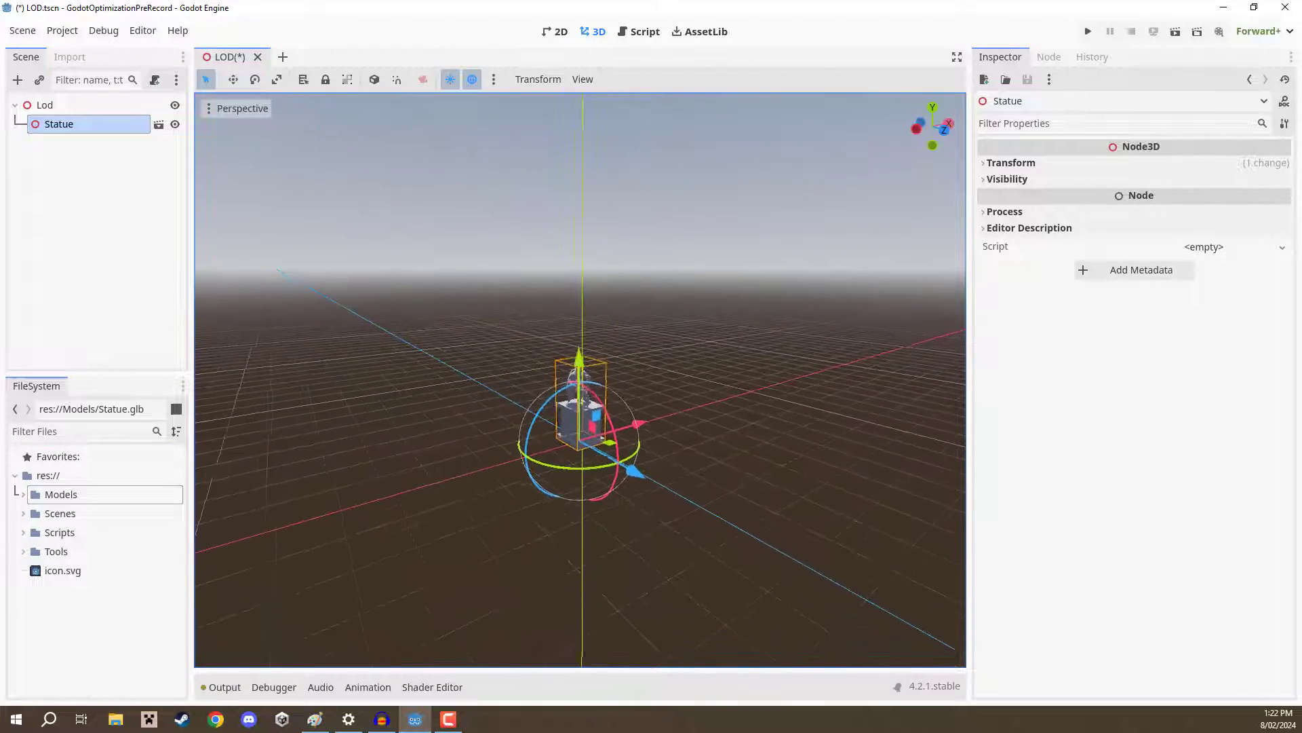
pyautogui.press('Escape')
pyautogui.scroll(-6, 580, 380)
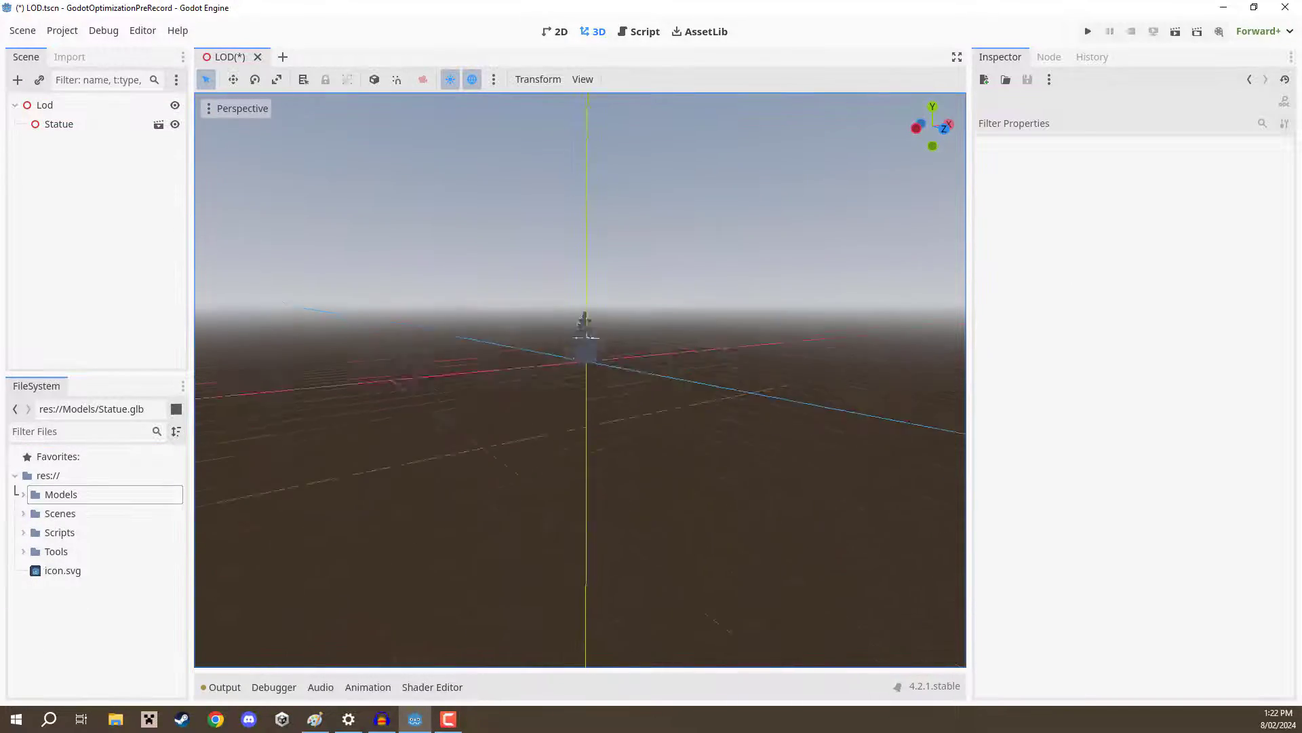
pyautogui.scroll(-3, 588, 351)
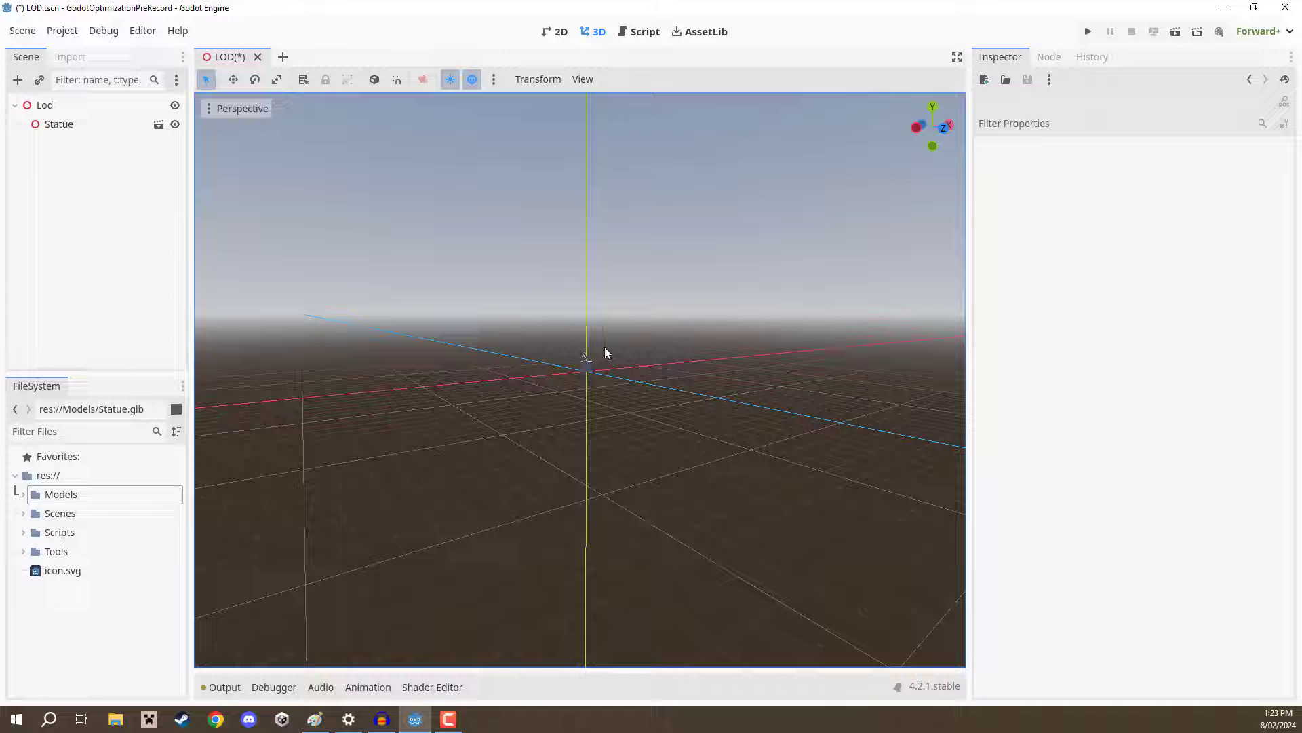
pyautogui.moveTo(605, 348)
pyautogui.mouseDown(button='right')
pyautogui.moveTo(583, 372)
pyautogui.moveTo(599, 328)
pyautogui.moveTo(606, 336)
pyautogui.moveTo(586, 333)
pyautogui.mouseUp(button='right')
pyautogui.press('w')
pyautogui.scroll(10, 608, 343)
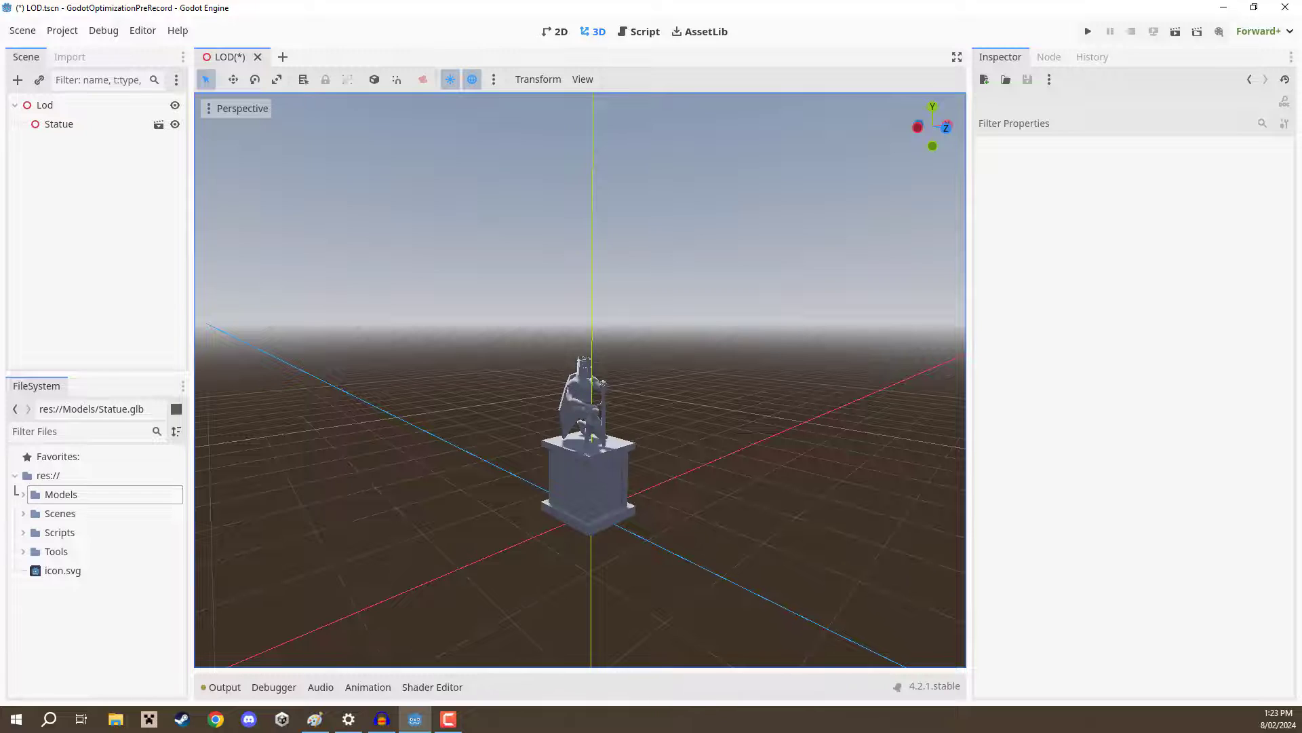
pyautogui.scroll(5, 573, 360)
pyautogui.scroll(-4, 573, 360)
pyautogui.scroll(-4, 580, 380)
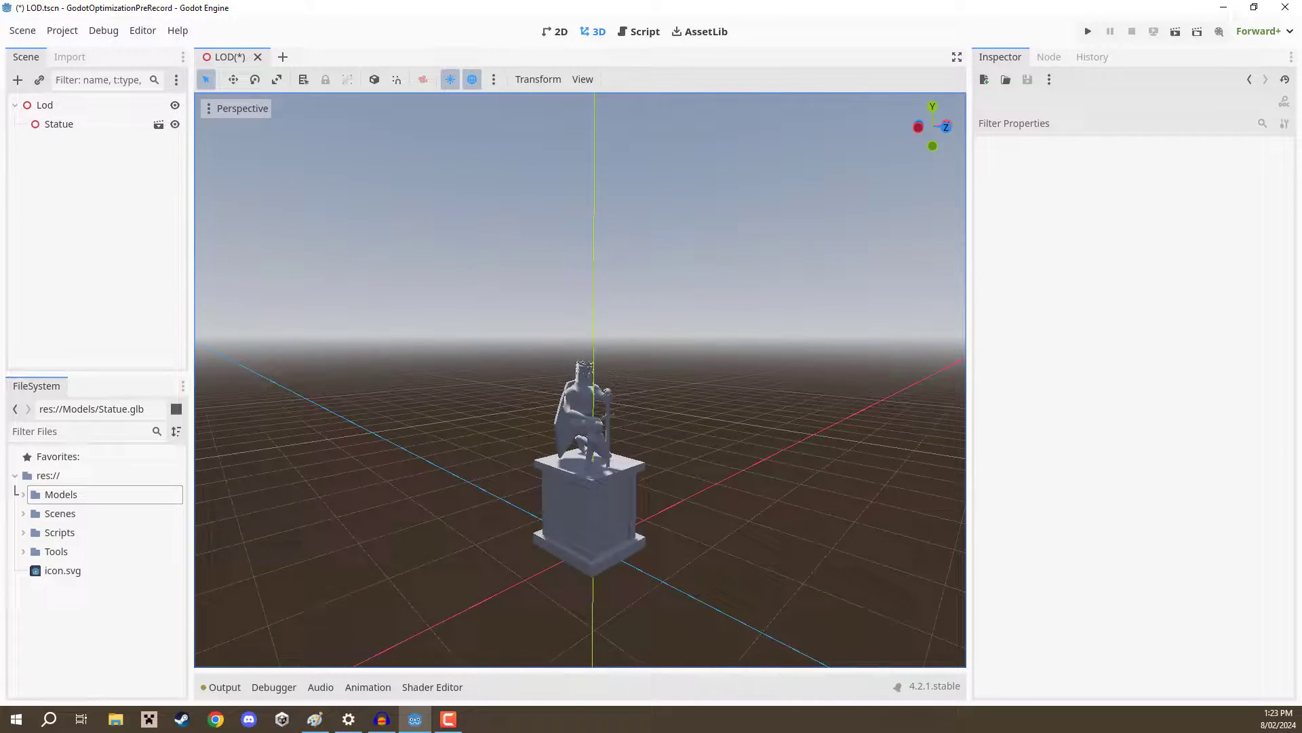
pyautogui.scroll(-3, 585, 378)
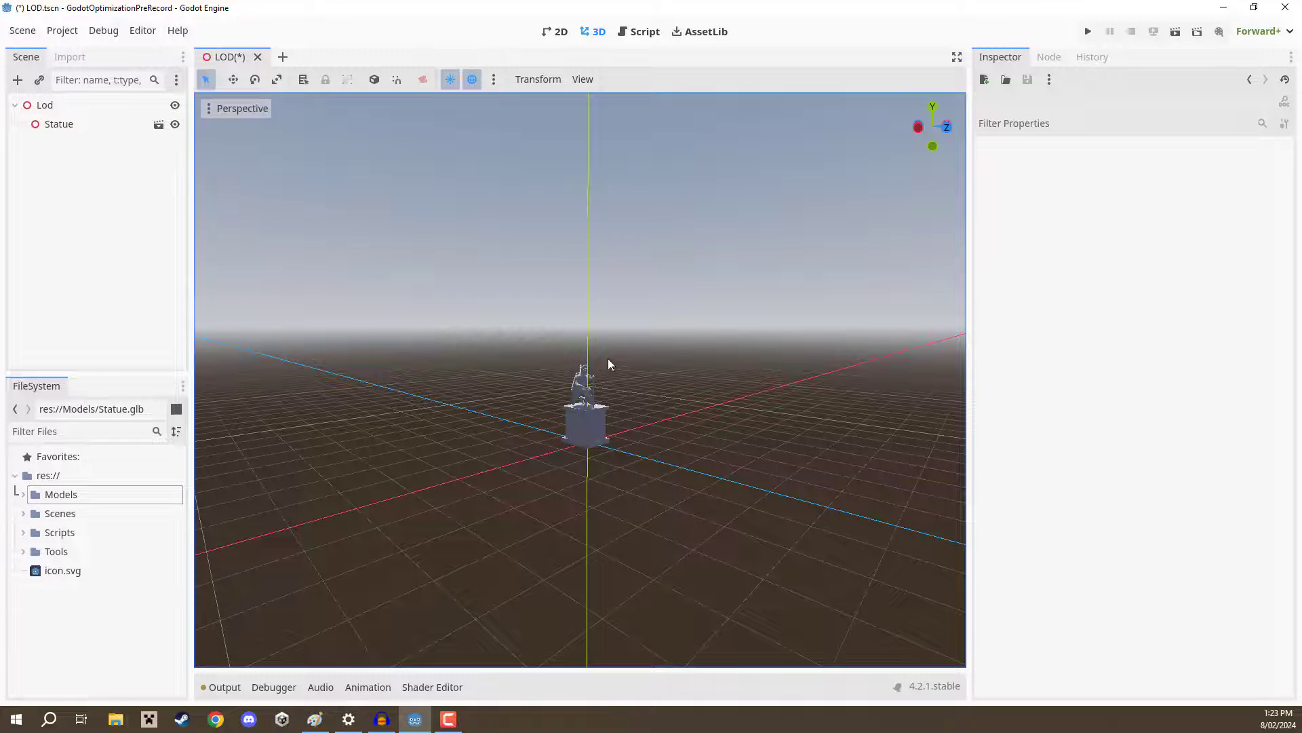
pyautogui.scroll(-3, 608, 358)
pyautogui.scroll(5, 579, 380)
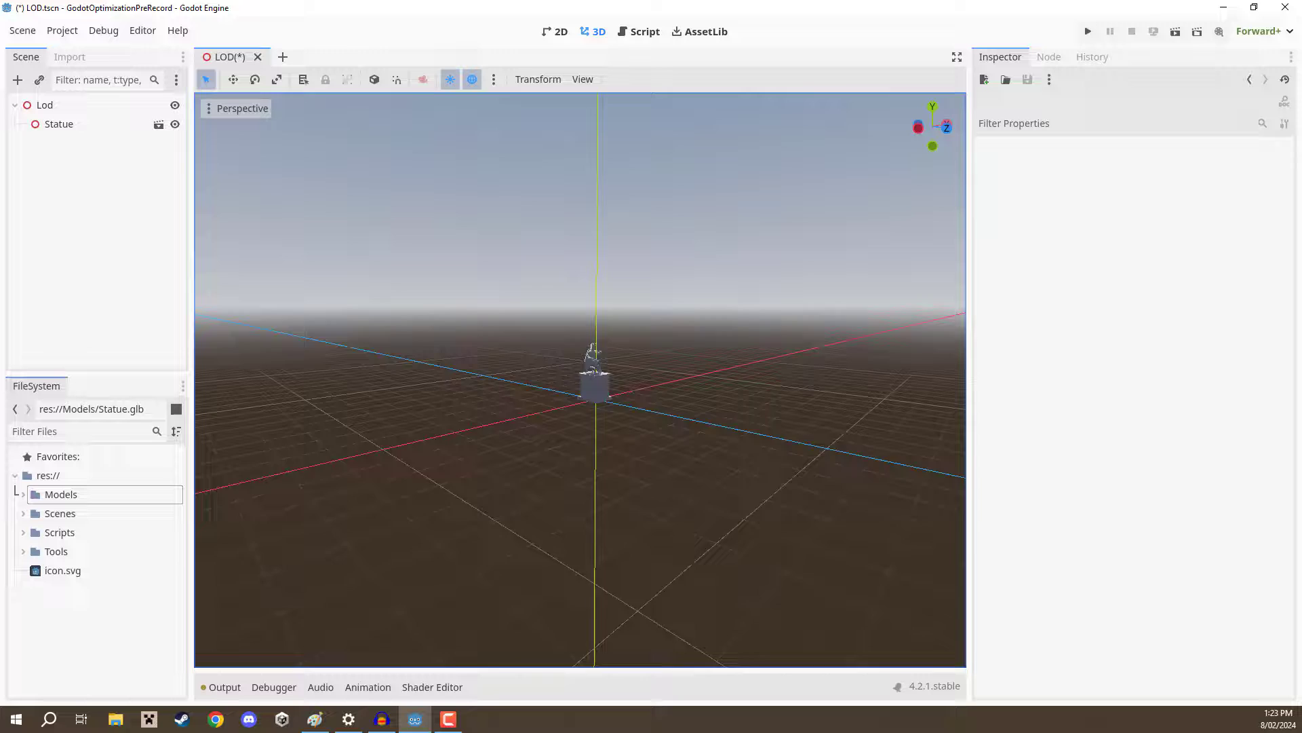
pyautogui.moveTo(605, 364); pyautogui.dragTo(586, 364, button='right')
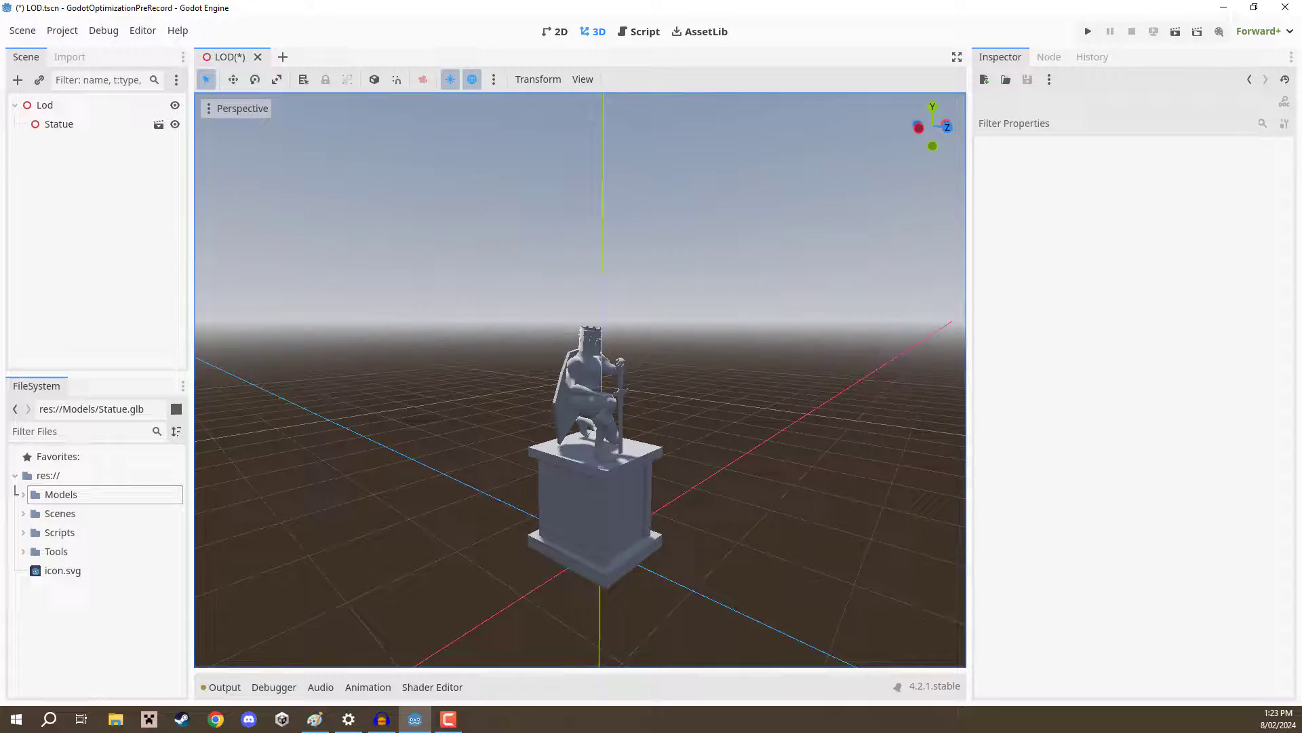
pyautogui.scroll(4, 573, 390)
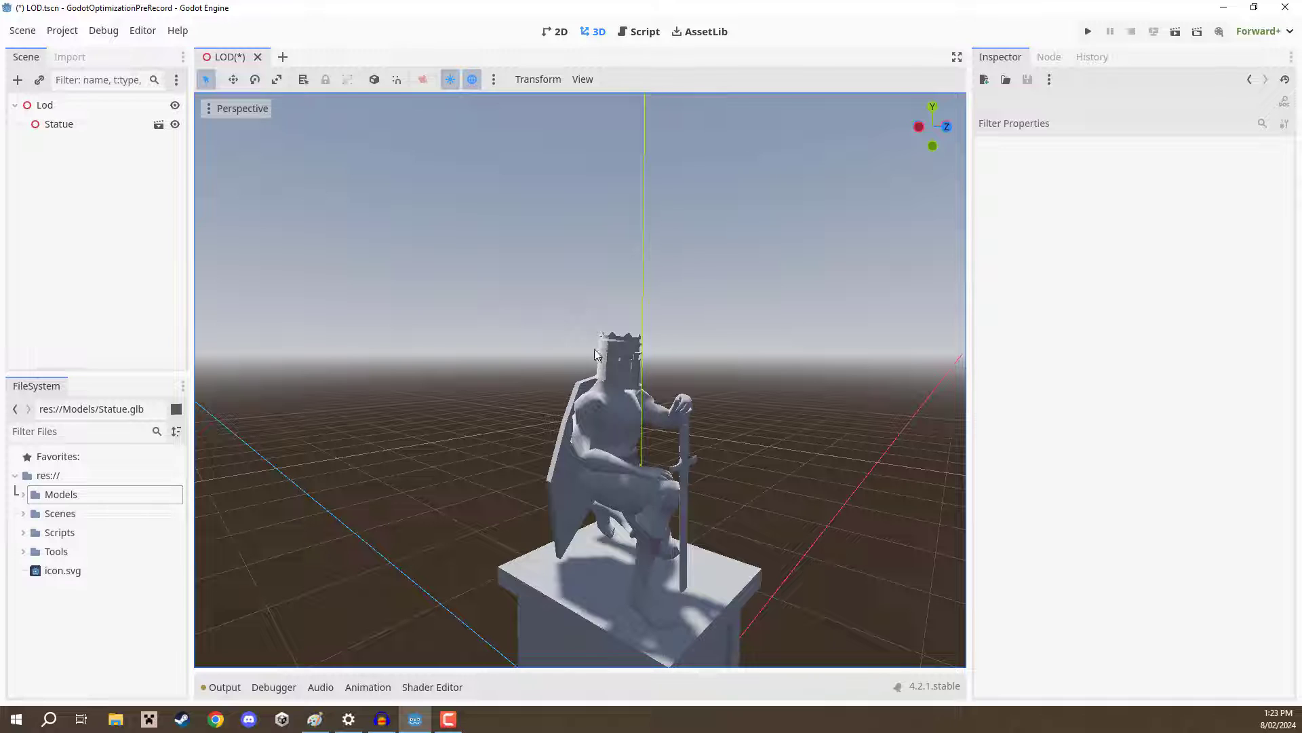
# - Make the Statue instance's children editable and select its Statuie mesh node
pyautogui.click(53, 129)
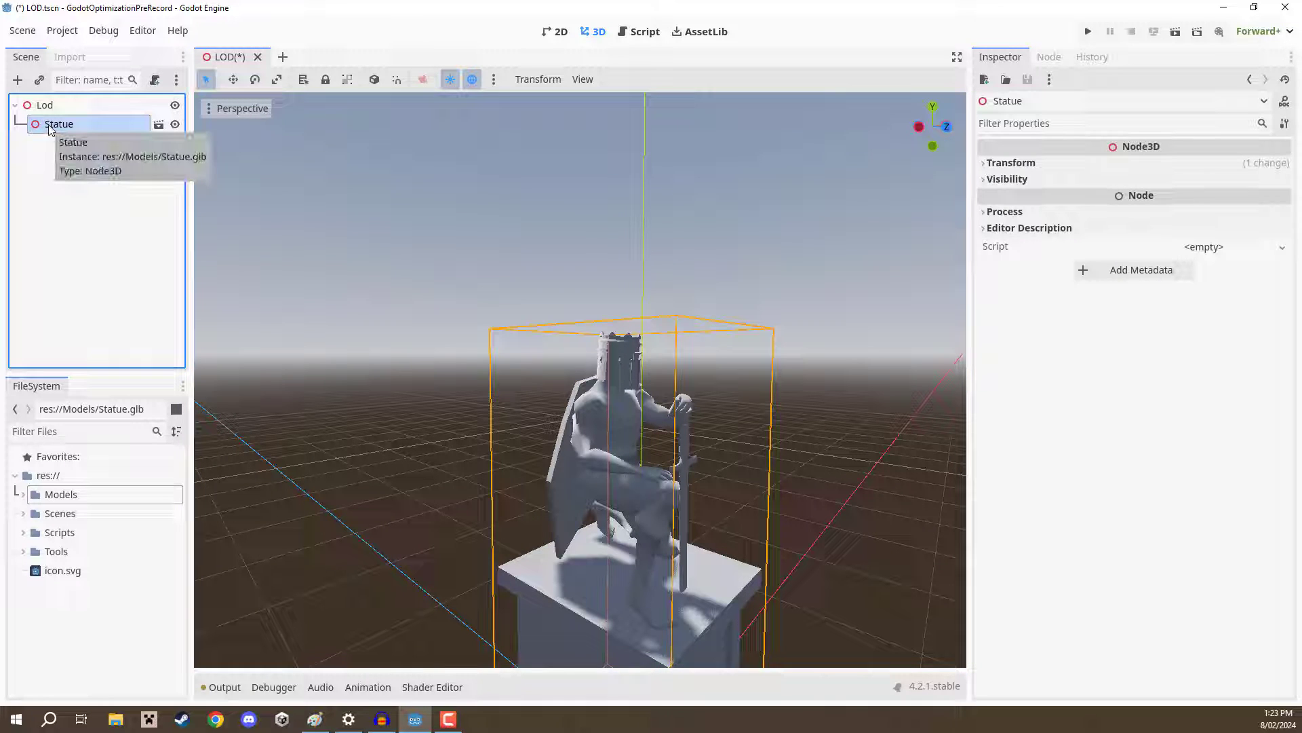
pyautogui.rightClick(51, 125)
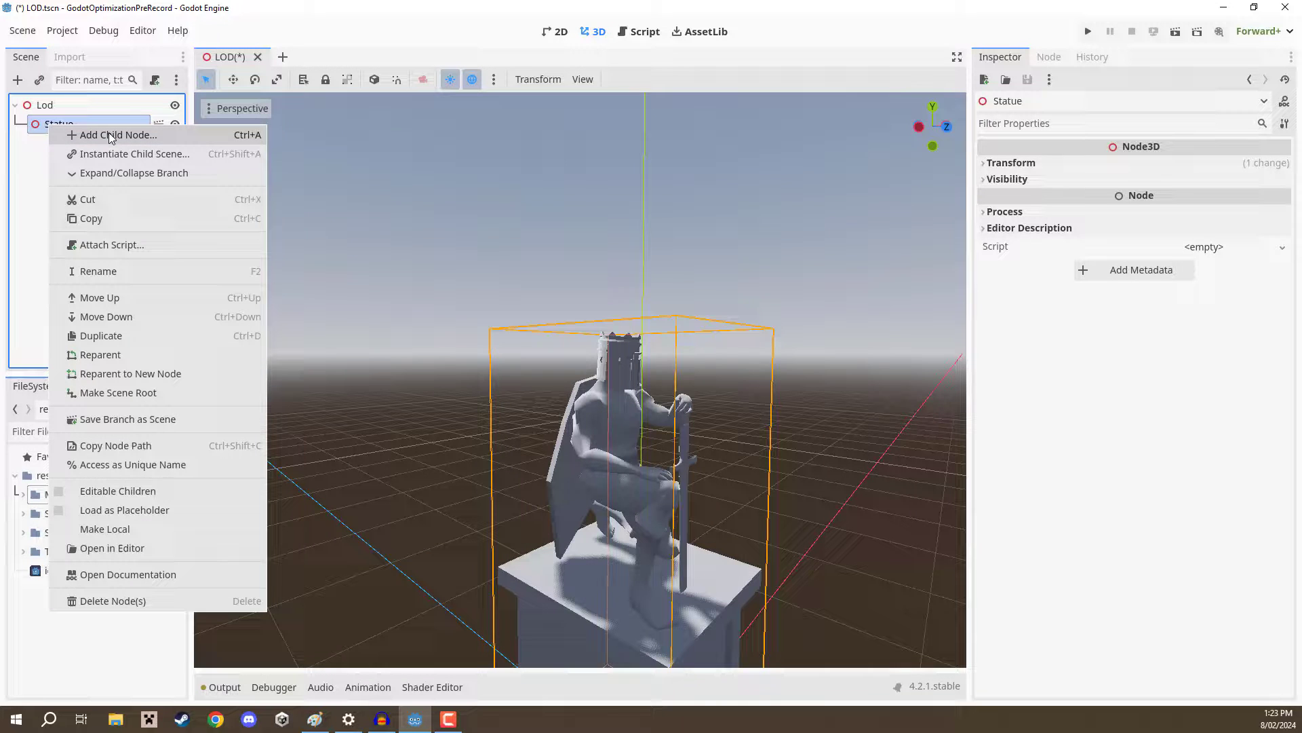
pyautogui.click(59, 490)
pyautogui.click(61, 144)
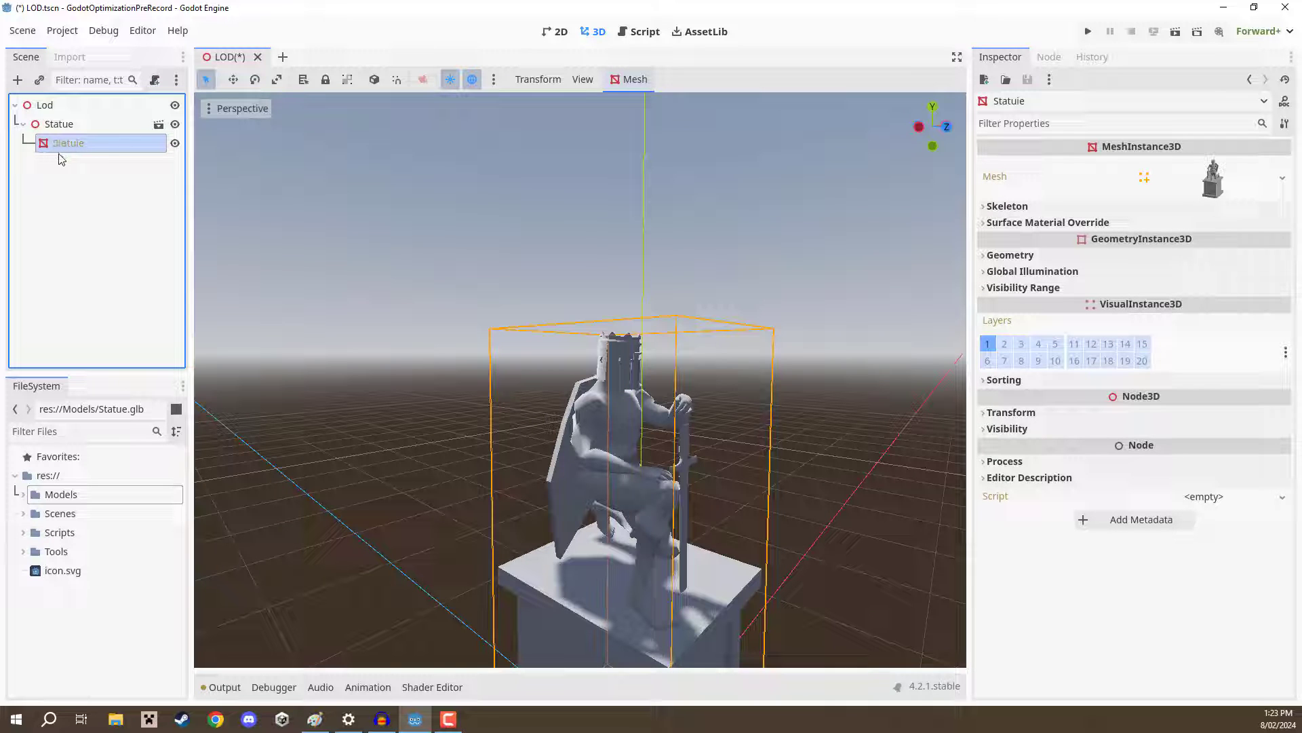
# - Set the Statuie mesh's LOD Bias geometry property to 0.1 and check the statue at different distances
pyautogui.click(986, 258)
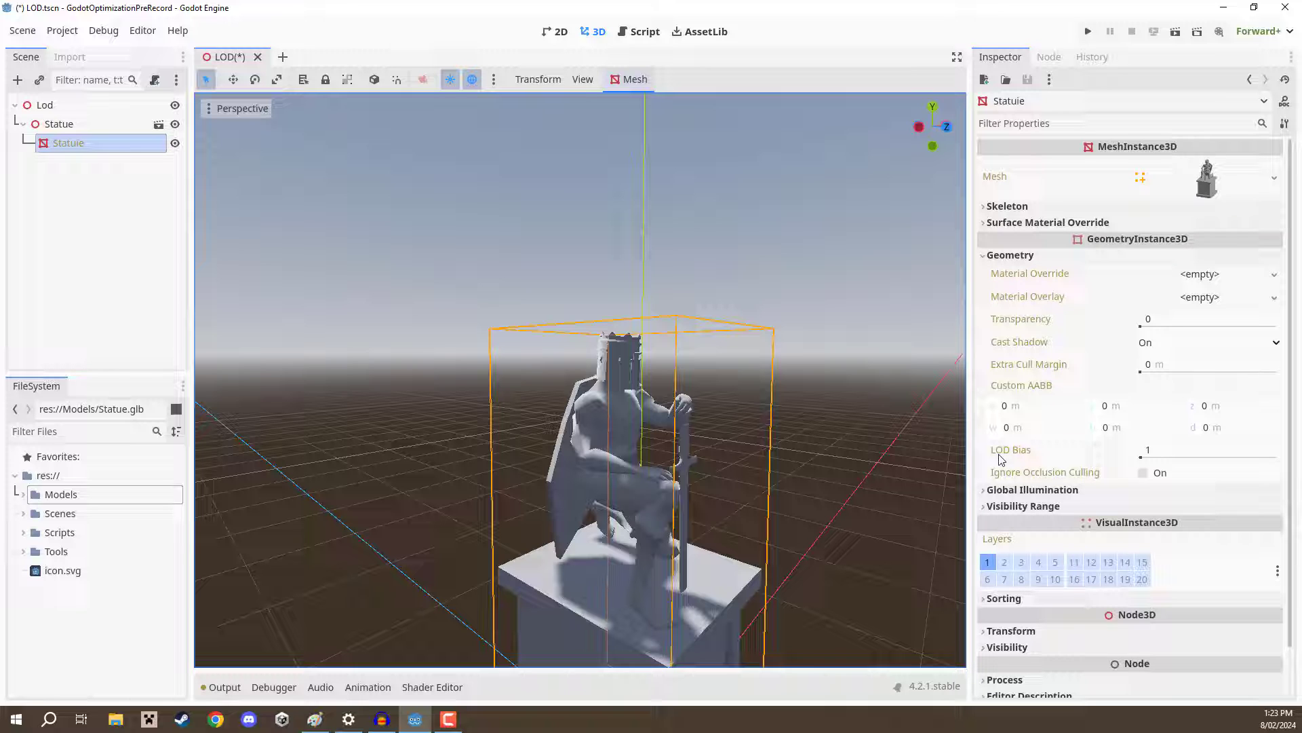
pyautogui.moveTo(1002, 455)
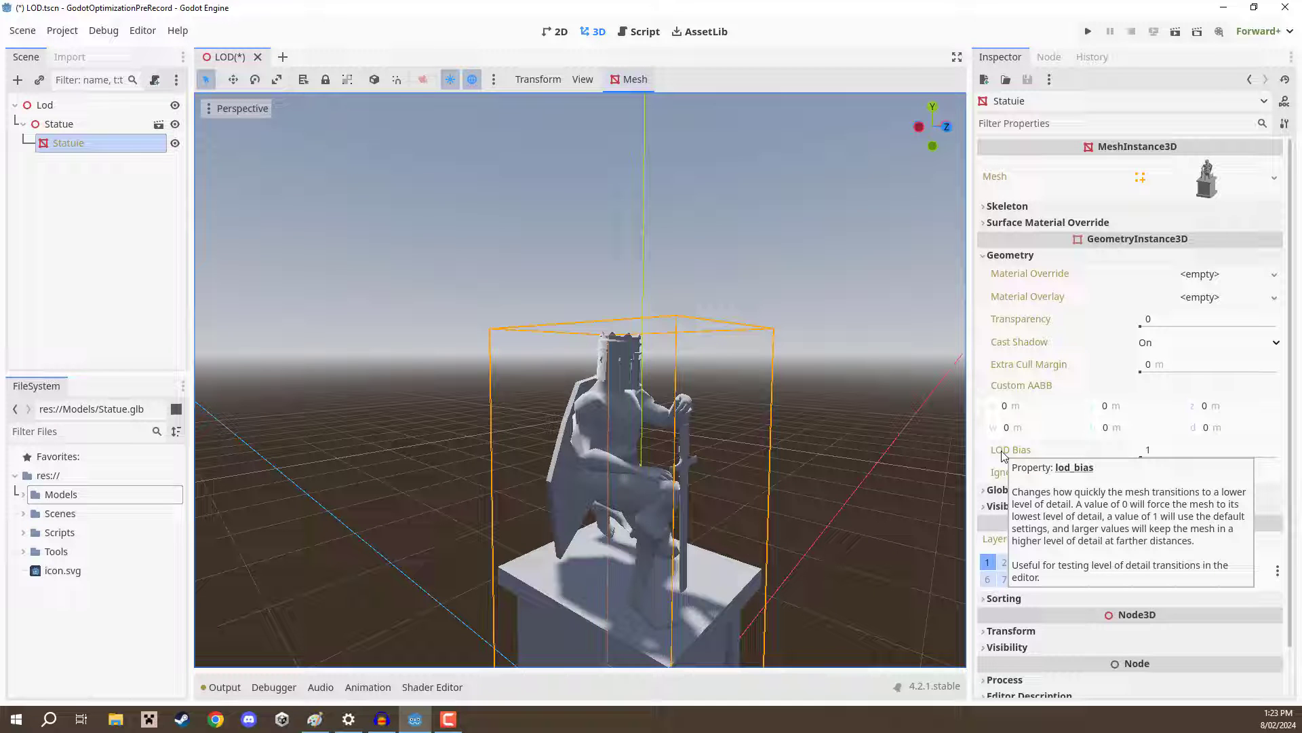
pyautogui.click(1152, 450)
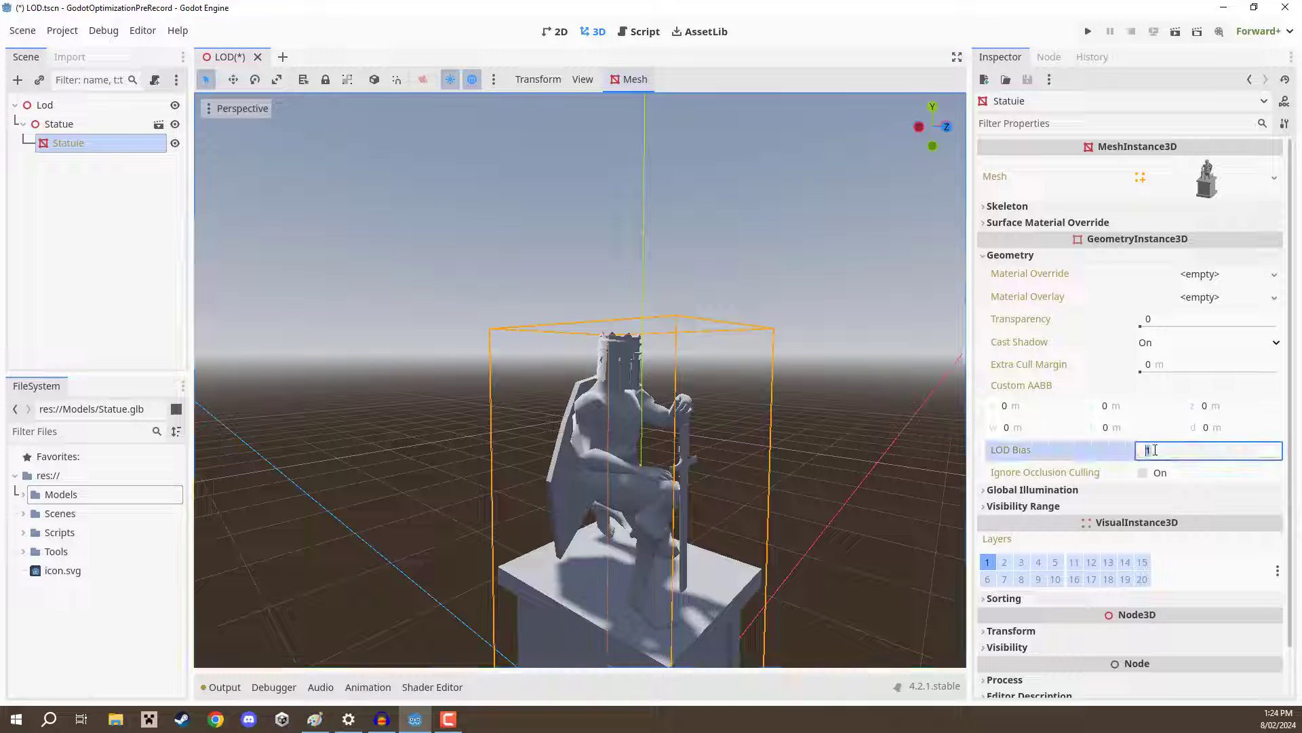
pyautogui.write('.')
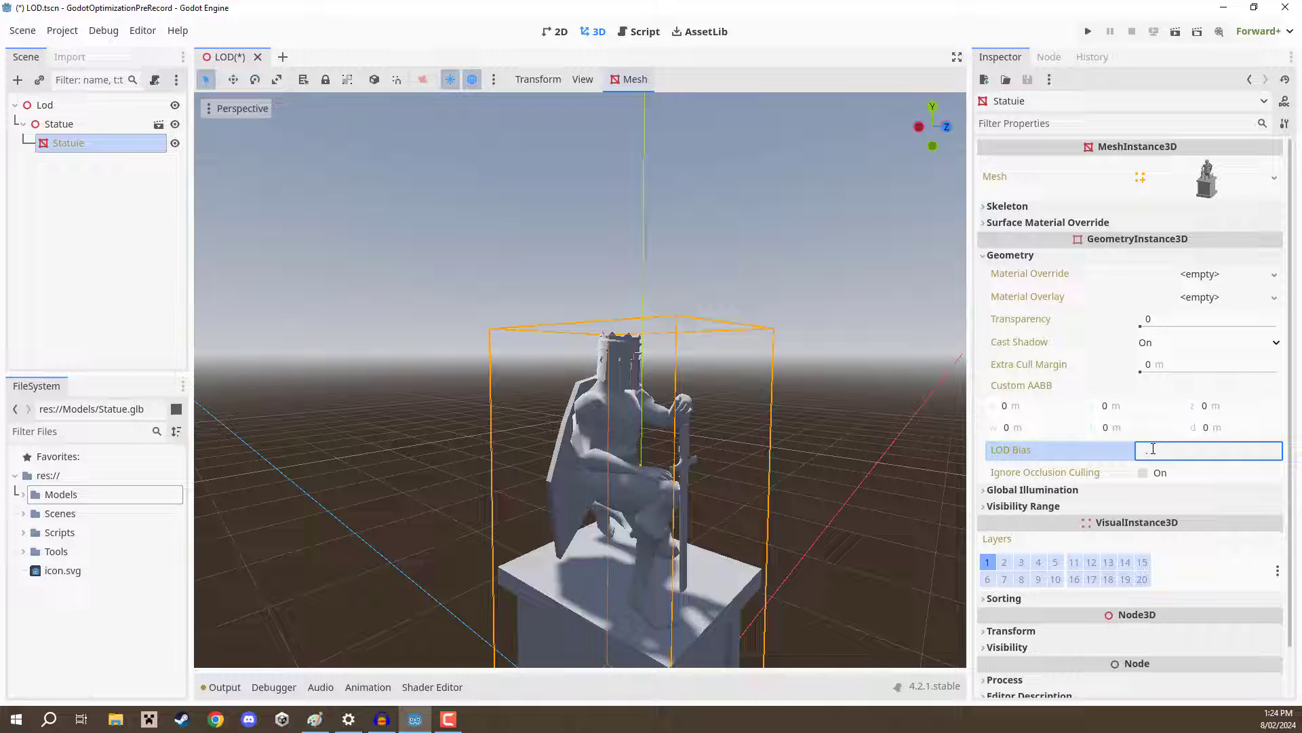
pyautogui.write('1')
pyautogui.press('Return')
pyautogui.scroll(-5, 580, 380)
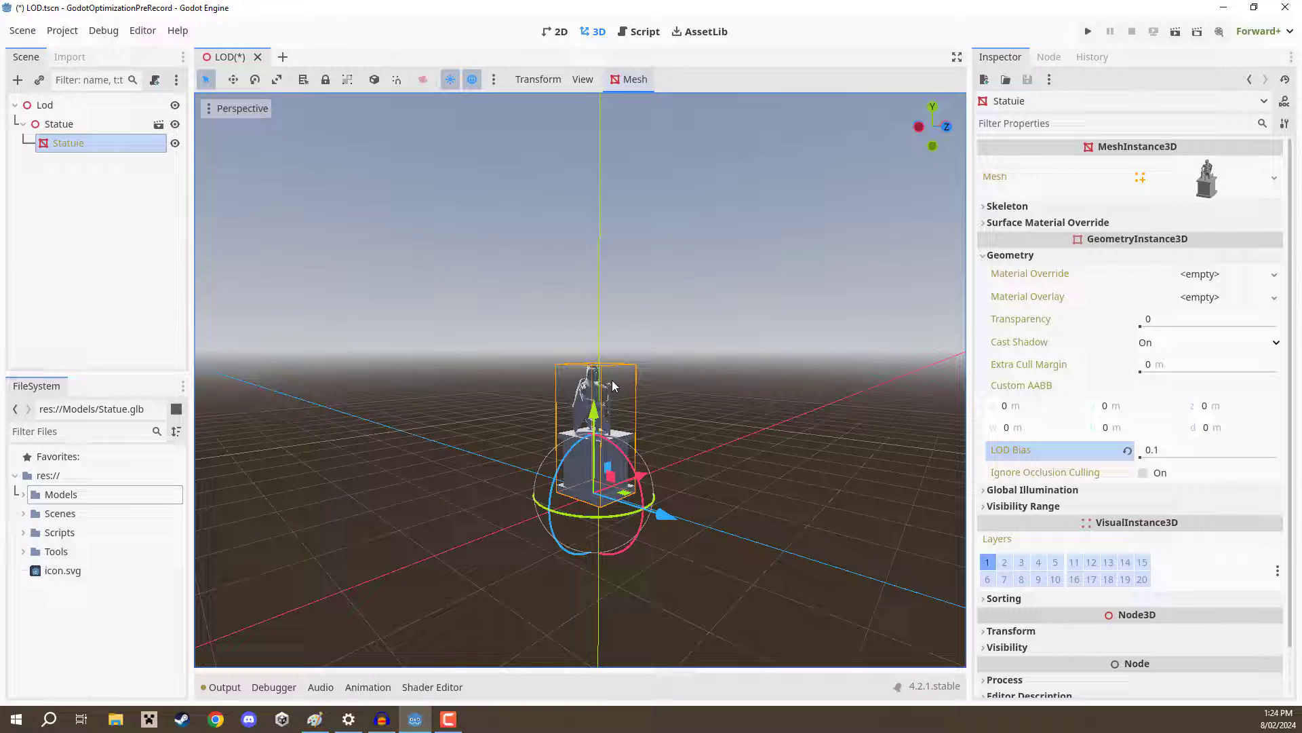
pyautogui.scroll(4, 719, 415)
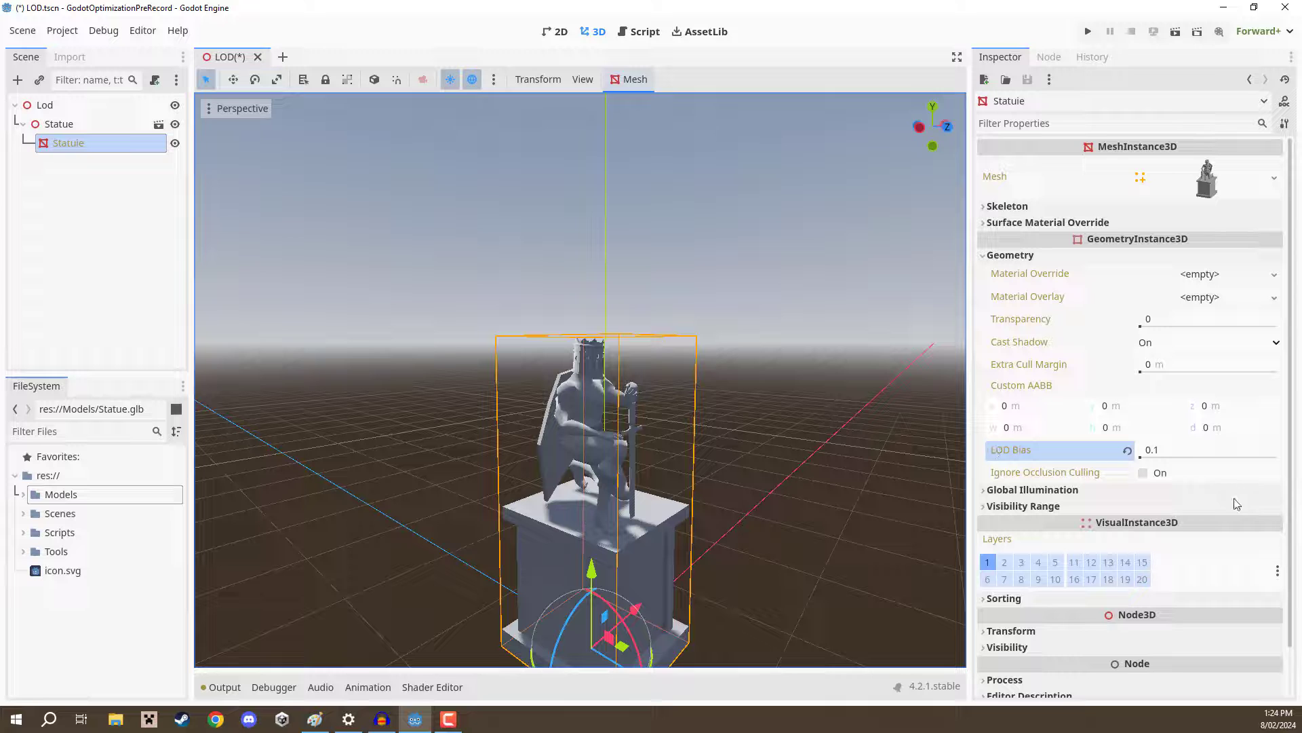
# - Set the Statuie mesh's LOD Bias to 0.01
pyautogui.click(1180, 453)
pyautogui.write('0.01')
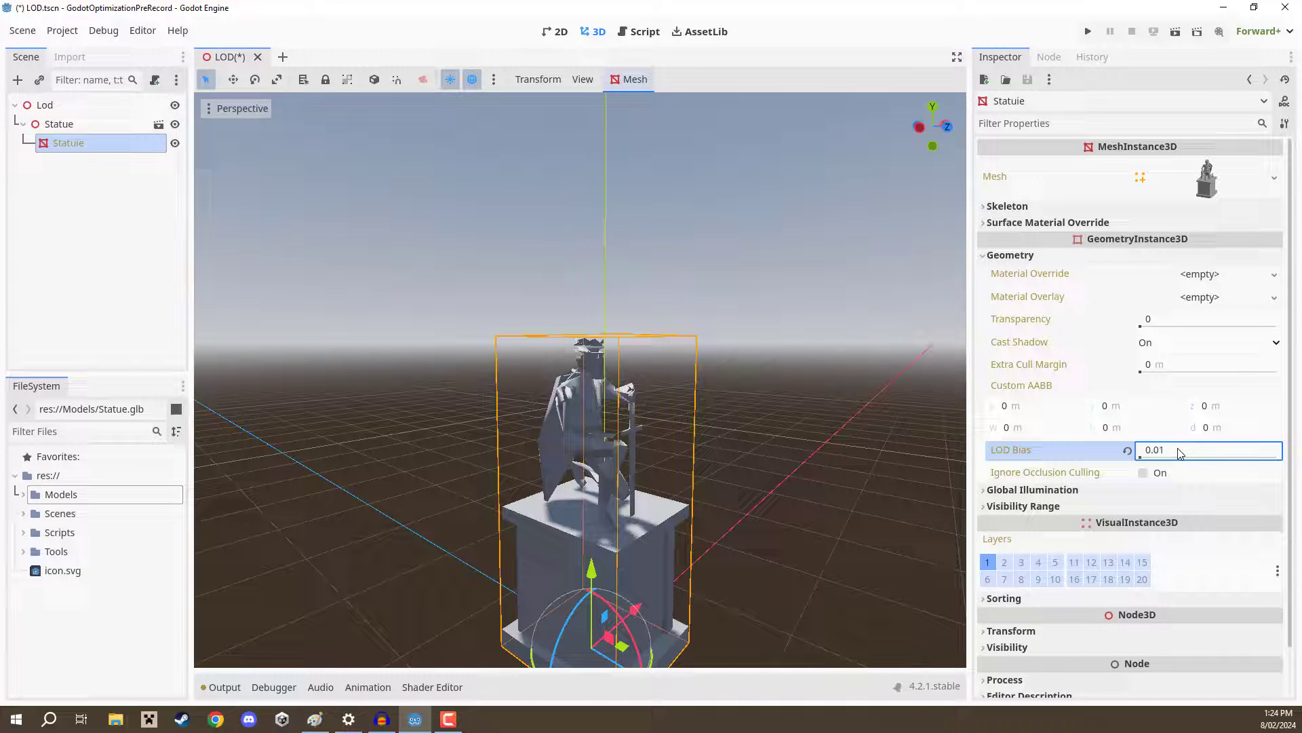
pyautogui.press('Return')
# - Approach and back away from the statue to examine how its mesh detail changes with distance
pyautogui.moveTo(859, 398)
pyautogui.mouseDown(button='right')
pyautogui.moveTo(817, 396)
pyautogui.moveTo(843, 391)
pyautogui.mouseUp(button='right')
pyautogui.press('w')
pyautogui.moveTo(633, 353); pyautogui.dragTo(548, 321, button='right')
pyautogui.press('w')
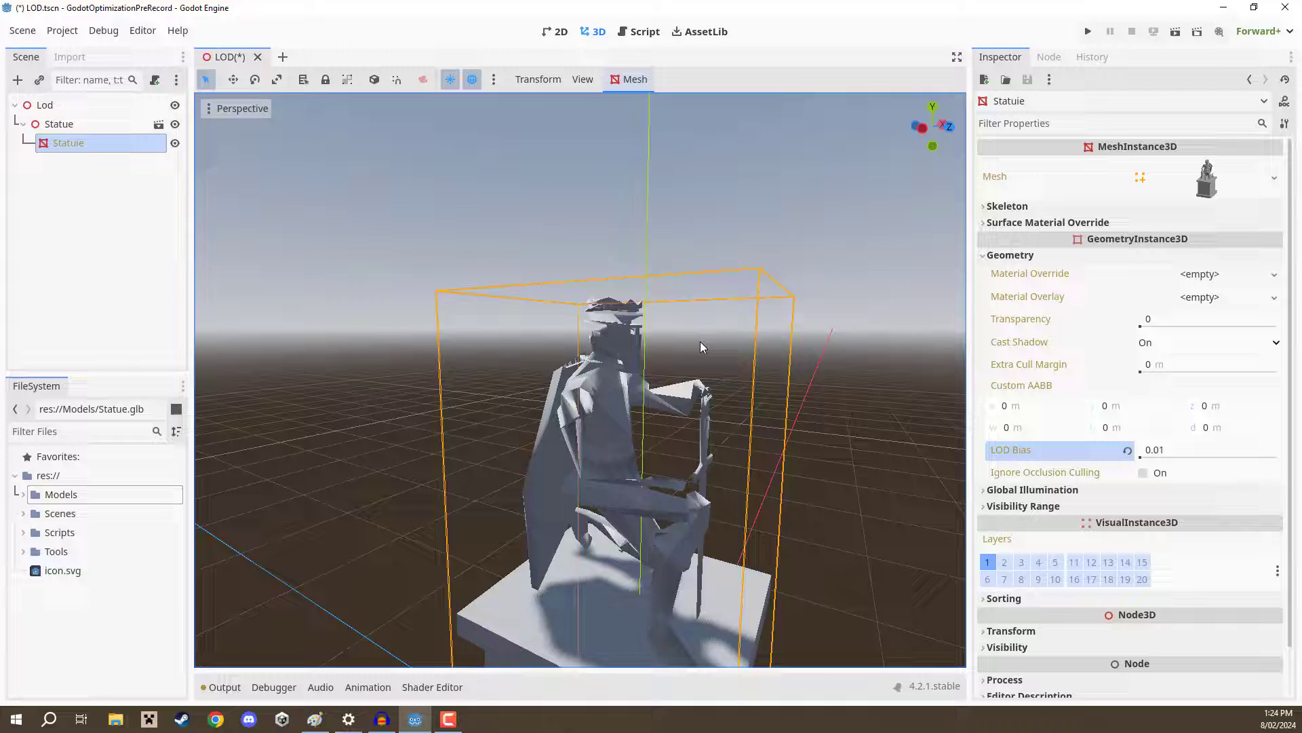
pyautogui.moveTo(701, 346); pyautogui.dragTo(675, 348, button='middle')
pyautogui.press('w')
pyautogui.press('s')
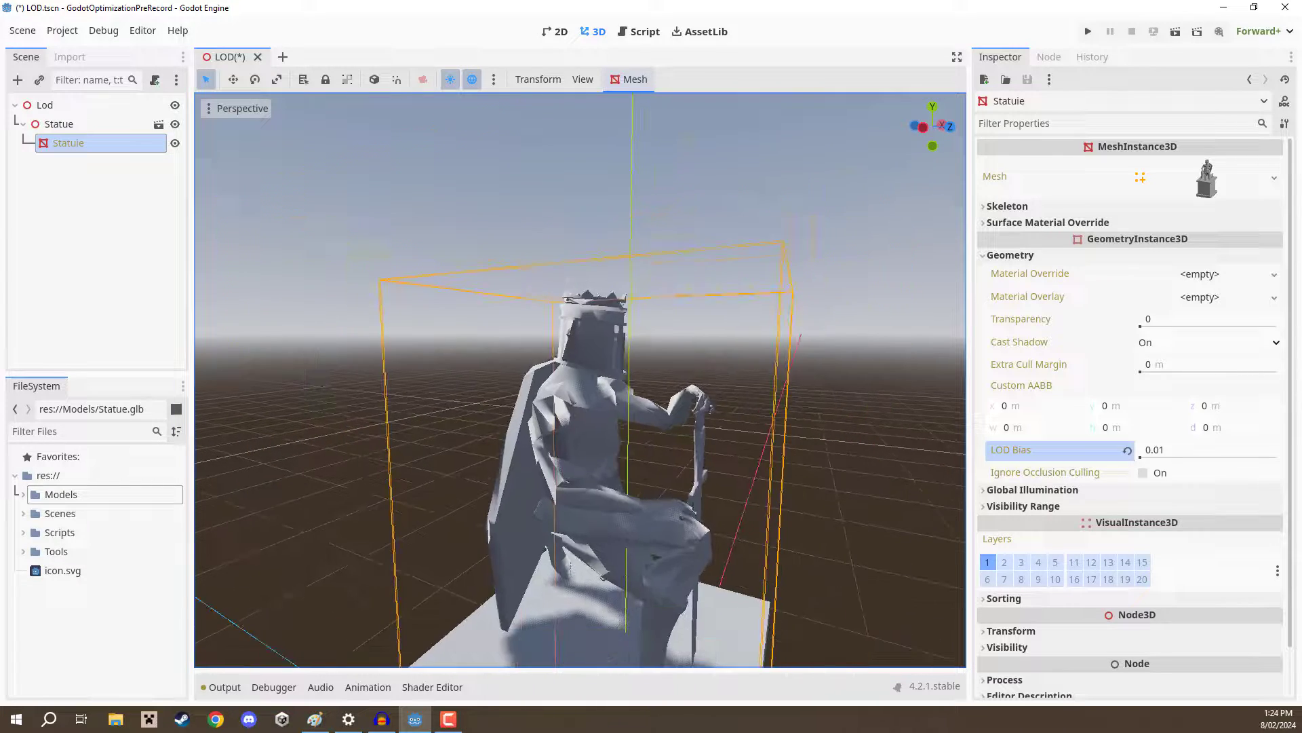
pyautogui.scroll(6, 580, 380)
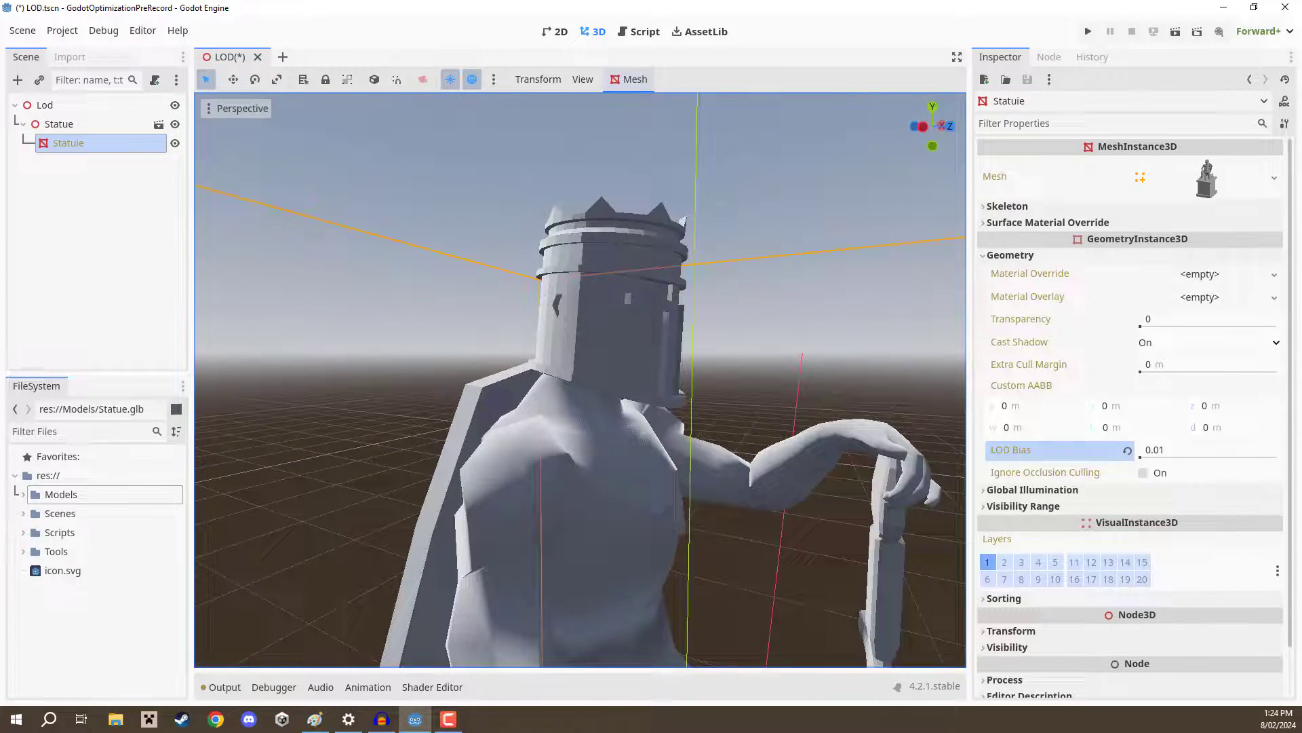
pyautogui.press('s')
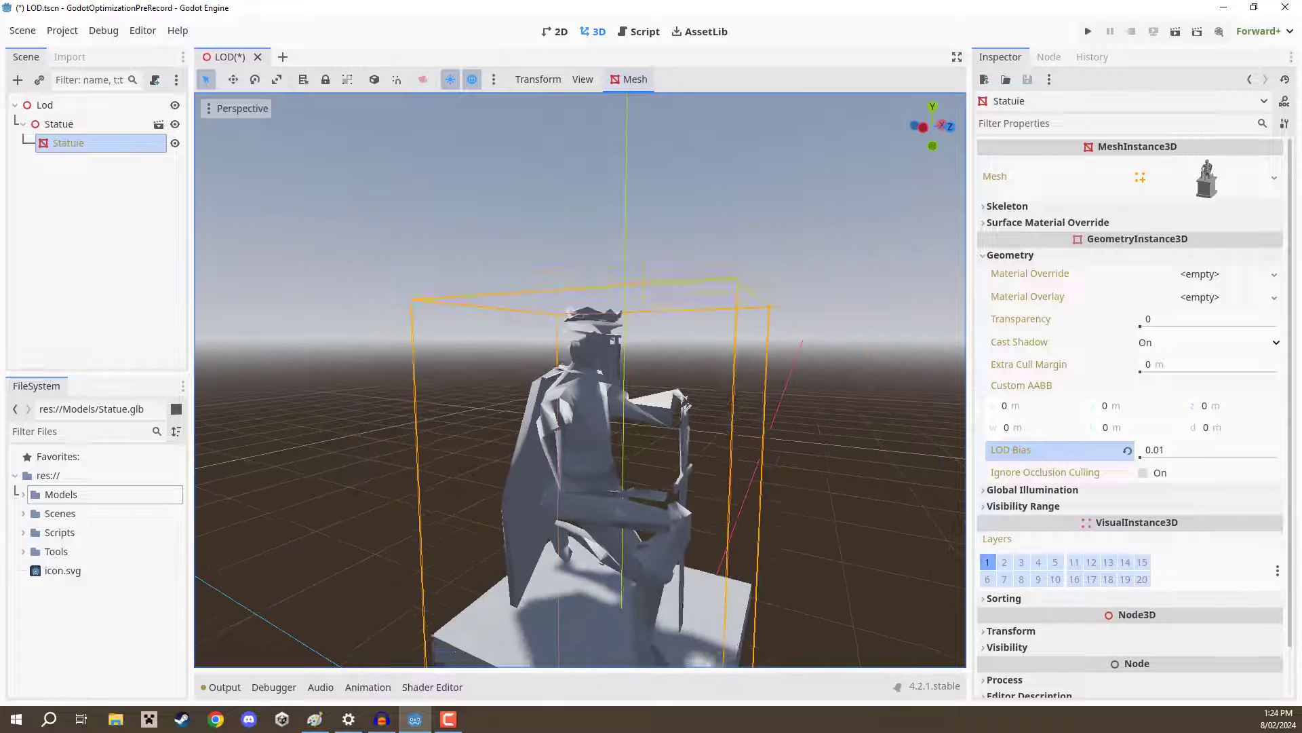
pyautogui.moveTo(701, 343); pyautogui.dragTo(709, 345, button='right')
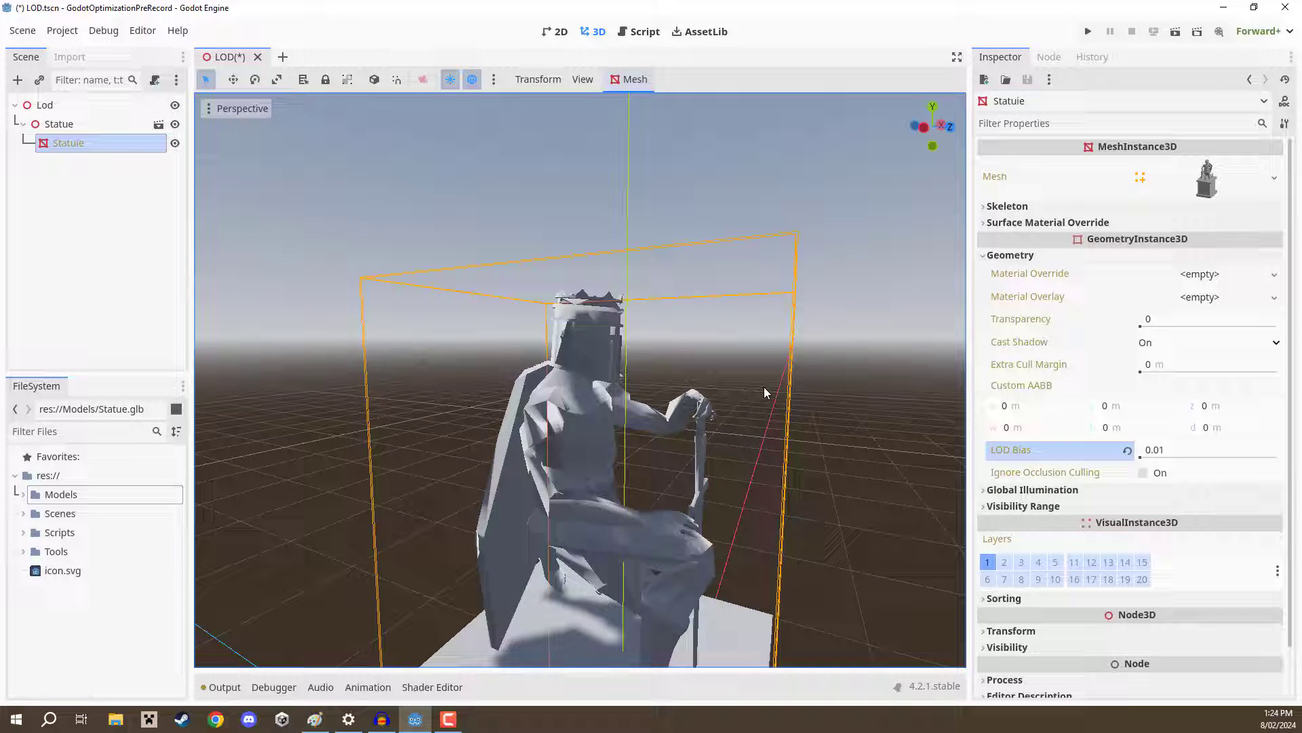
pyautogui.scroll(-3, 764, 388)
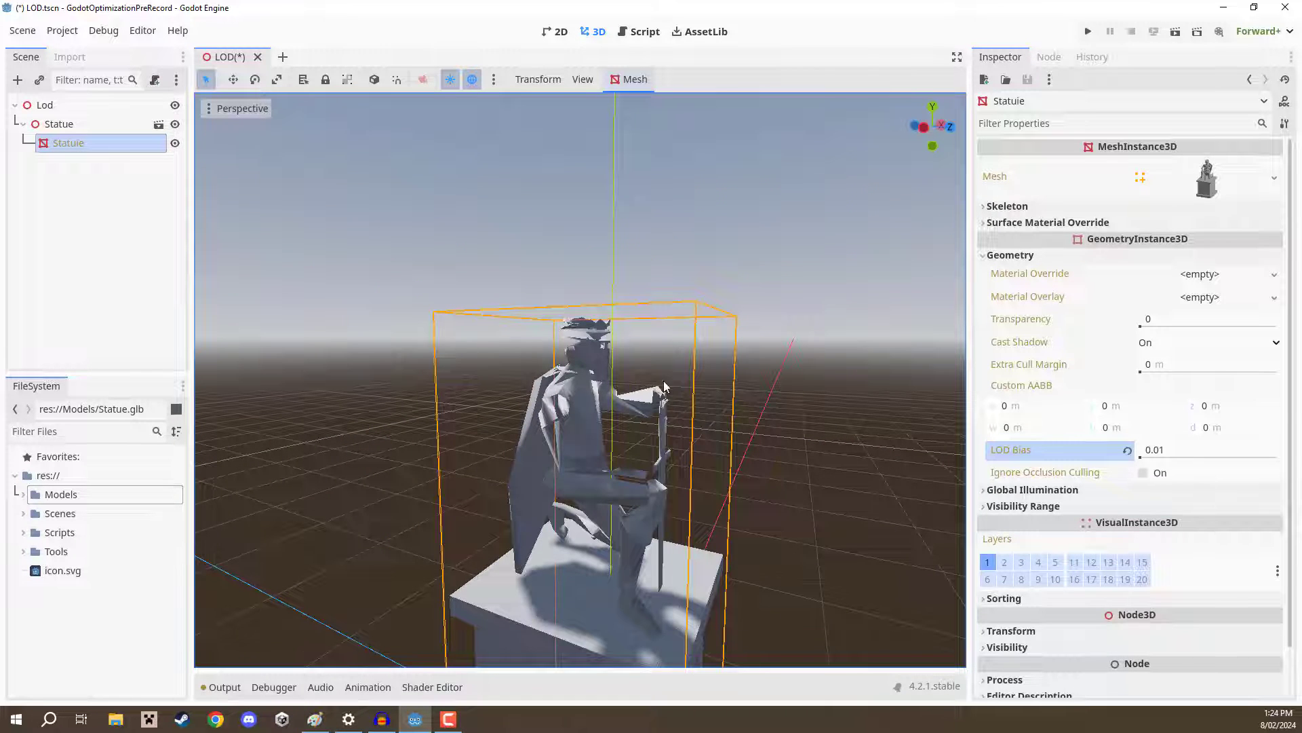
pyautogui.scroll(-4, 702, 369)
pyautogui.press('s')
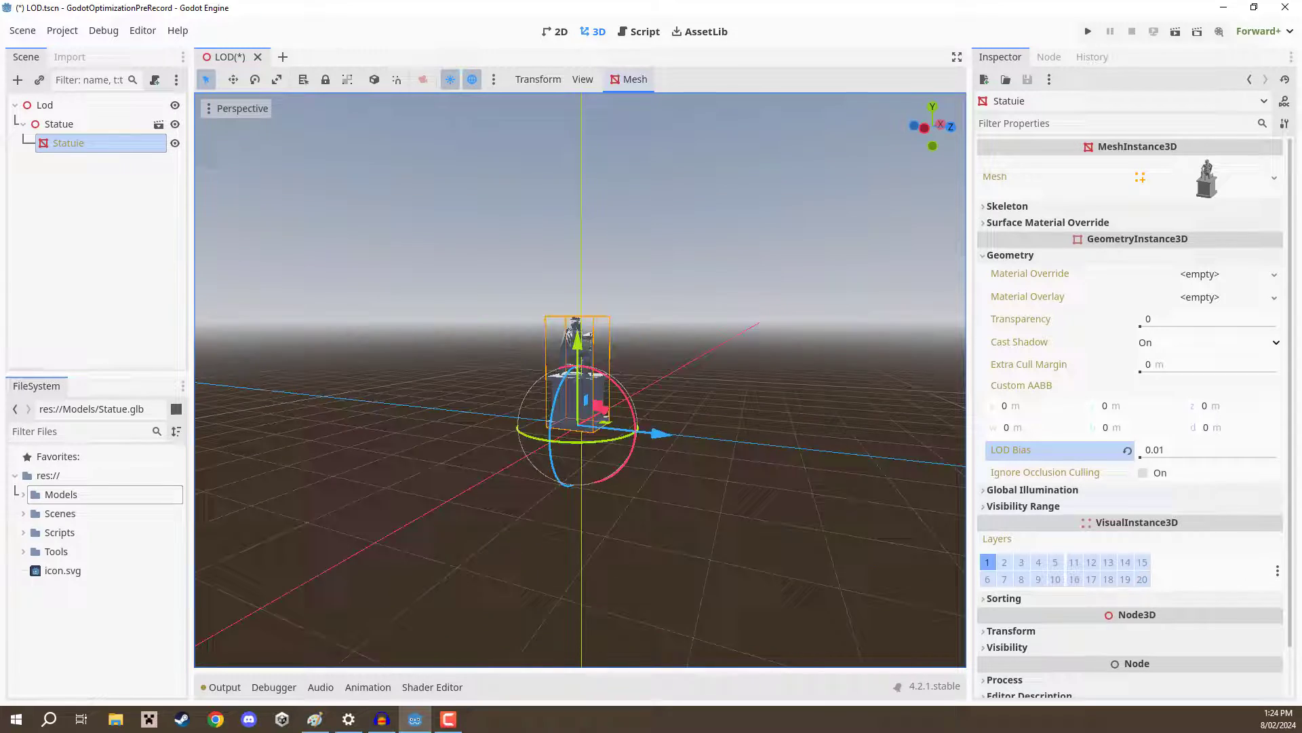
# - Examine the simplified statue mesh from different angles, heights and distances around the pedestal
pyautogui.press('d')
pyautogui.moveTo(702, 370); pyautogui.dragTo(732, 366, button='right')
pyautogui.press('w')
pyautogui.press('w')
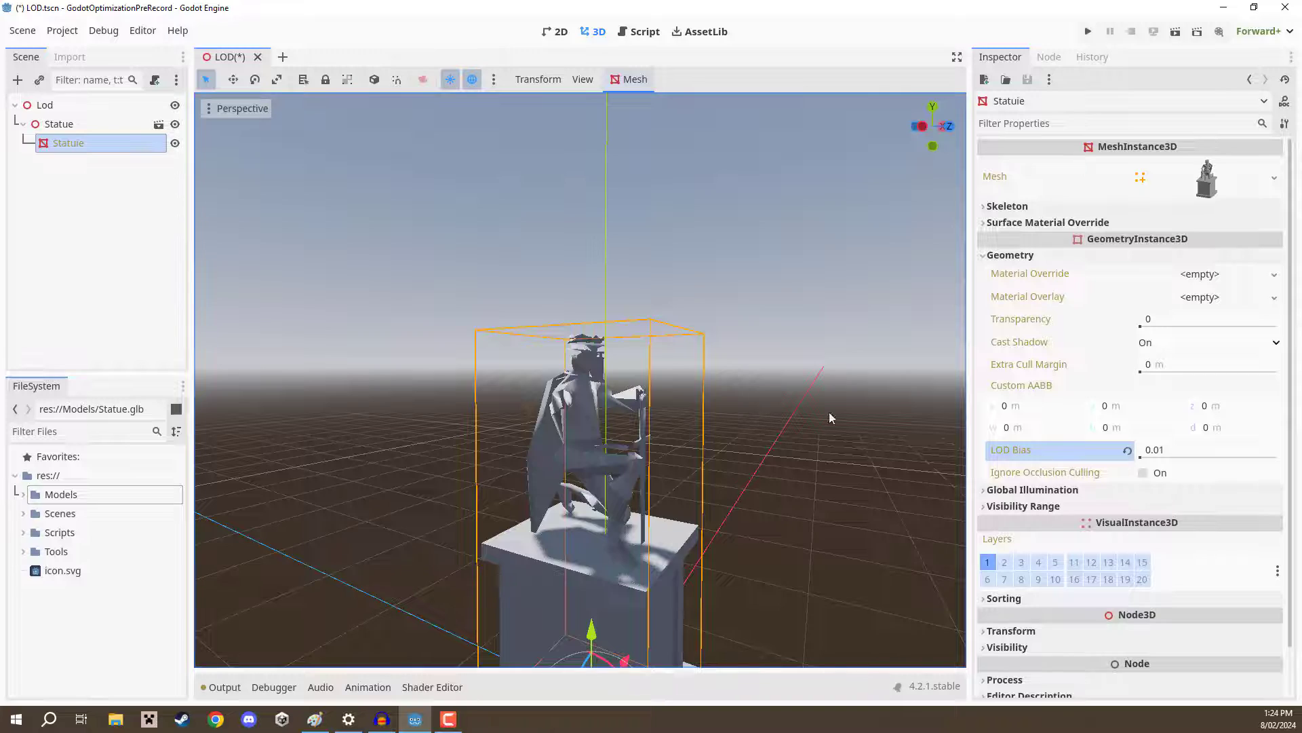
pyautogui.press('d')
pyautogui.moveTo(830, 417); pyautogui.dragTo(866, 408, button='right')
pyautogui.press('q')
pyautogui.press('s')
pyautogui.press('w')
pyautogui.press('a')
pyautogui.press('w')
pyautogui.press('s')
pyautogui.press('w')
pyautogui.press('d')
pyautogui.press('e')
pyautogui.press('s')
pyautogui.press('q')
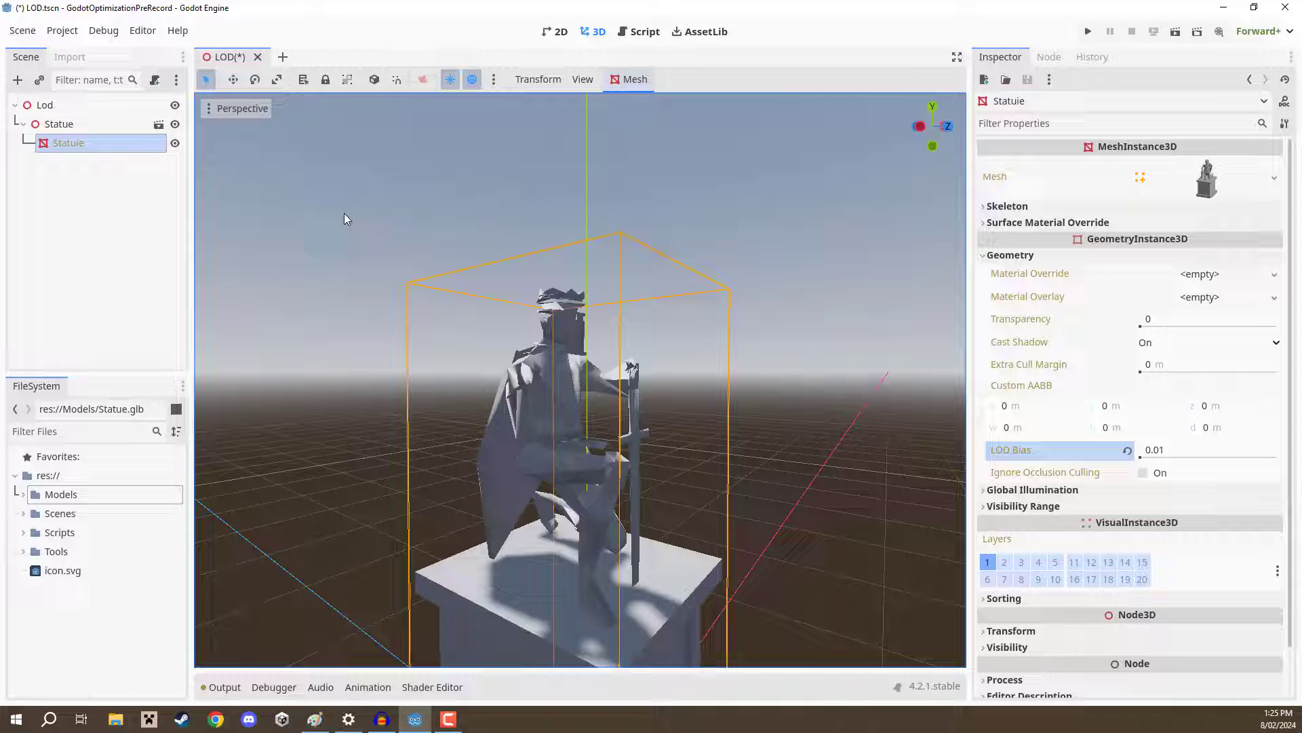
# - Change the 3D viewport's display mode to wireframe
pyautogui.click(224, 112)
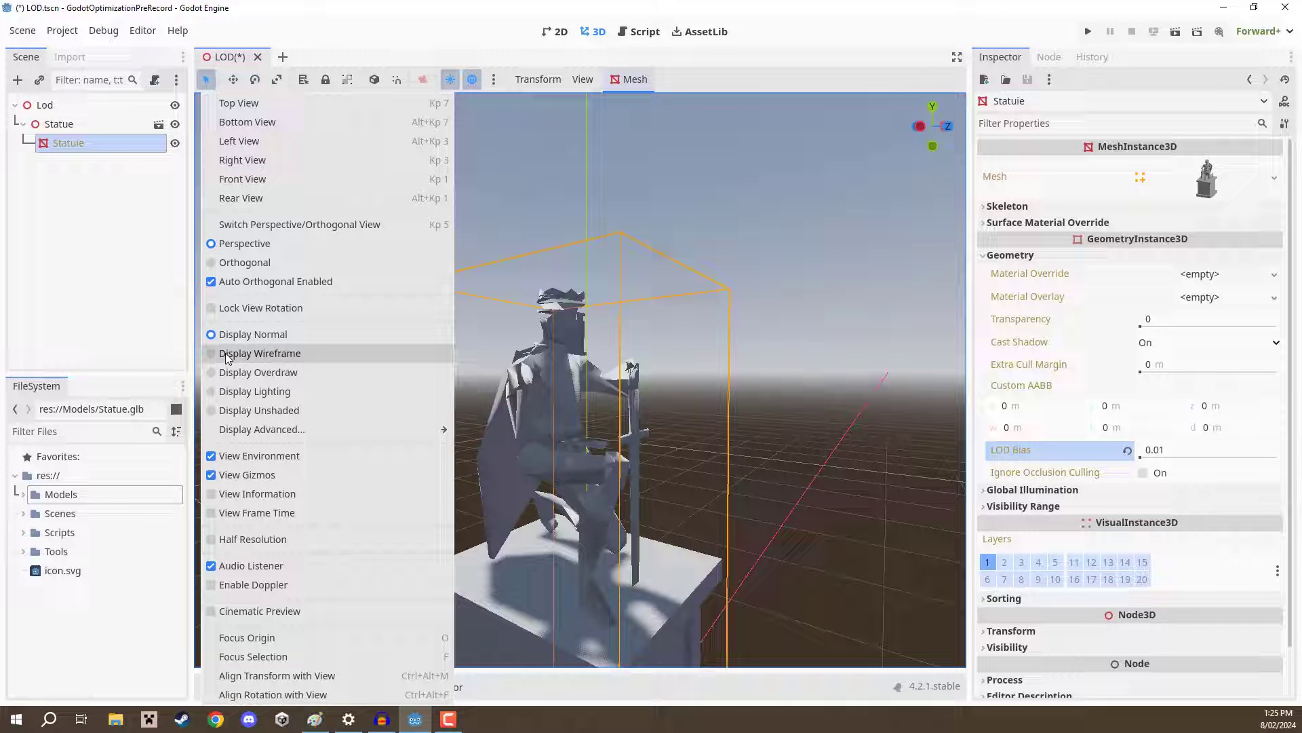
pyautogui.click(259, 354)
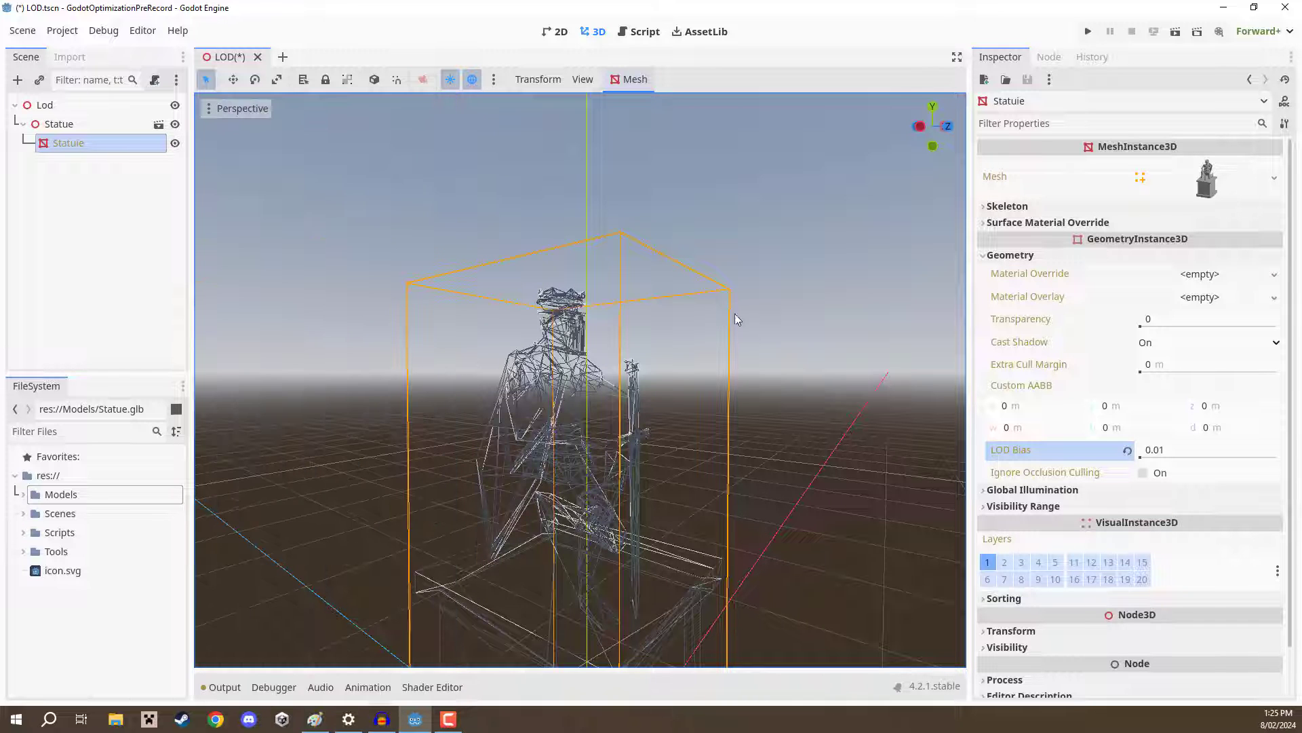
# - Examine the statue's wireframe from near and far to see how its mesh density changes with distance
pyautogui.moveTo(570, 383)
pyautogui.mouseDown(button='right')
pyautogui.moveTo(592, 381)
pyautogui.moveTo(553, 381)
pyautogui.moveTo(564, 333)
pyautogui.moveTo(560, 405)
pyautogui.mouseUp(button='right')
pyautogui.press('w')
pyautogui.press('e')
pyautogui.moveTo(590, 380); pyautogui.dragTo(633, 267, button='middle')
pyautogui.press('s')
pyautogui.moveTo(653, 276); pyautogui.dragTo(652, 319, button='right')
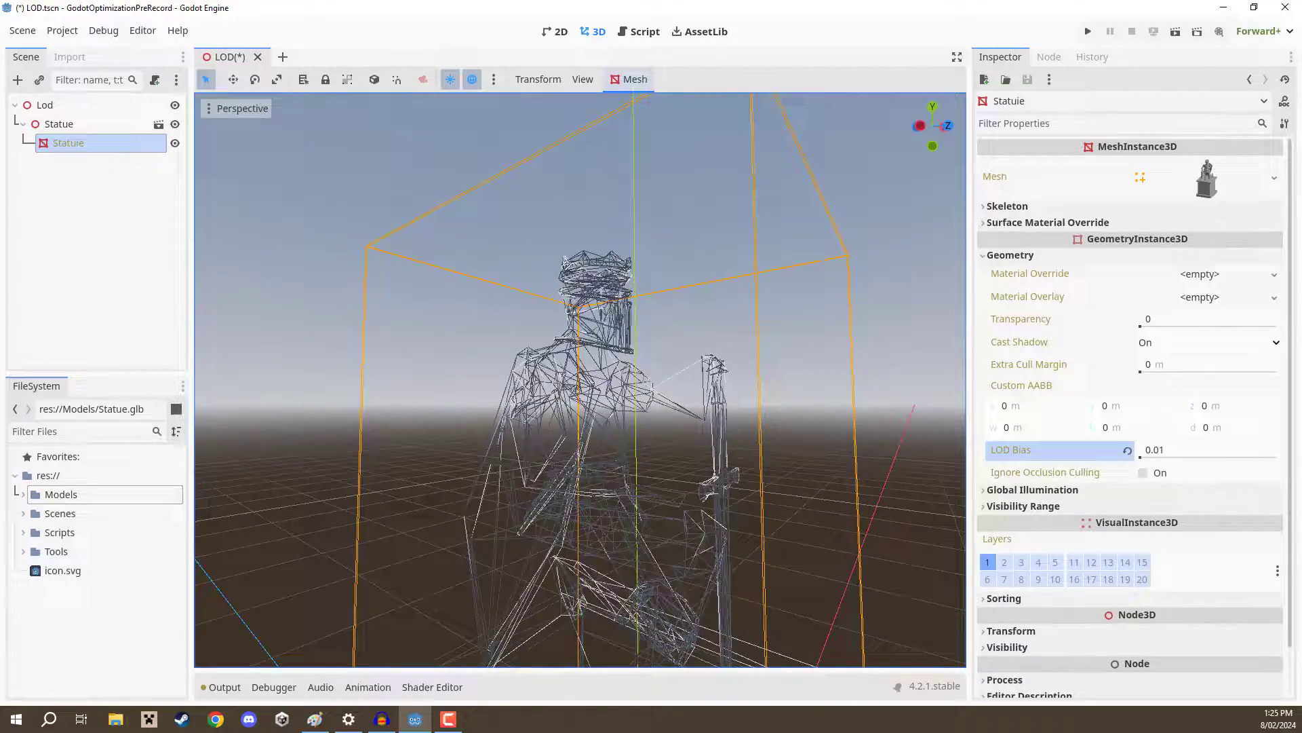
pyautogui.scroll(-6, 683, 297)
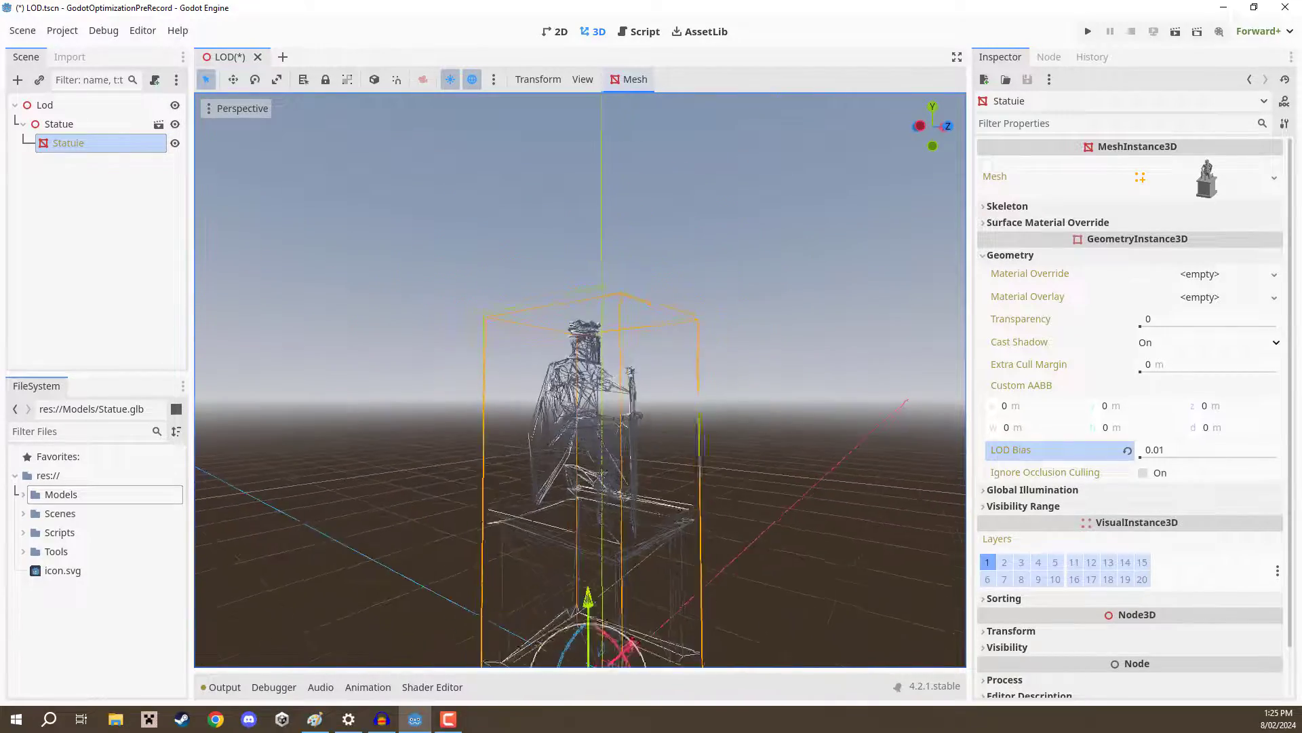
pyautogui.press('s')
pyautogui.moveTo(651, 366); pyautogui.dragTo(677, 411, button='right')
pyautogui.press('w')
# - Return the 3D viewport to normal display and set the Statuie mesh's LOD Bias to 1
pyautogui.click(241, 109)
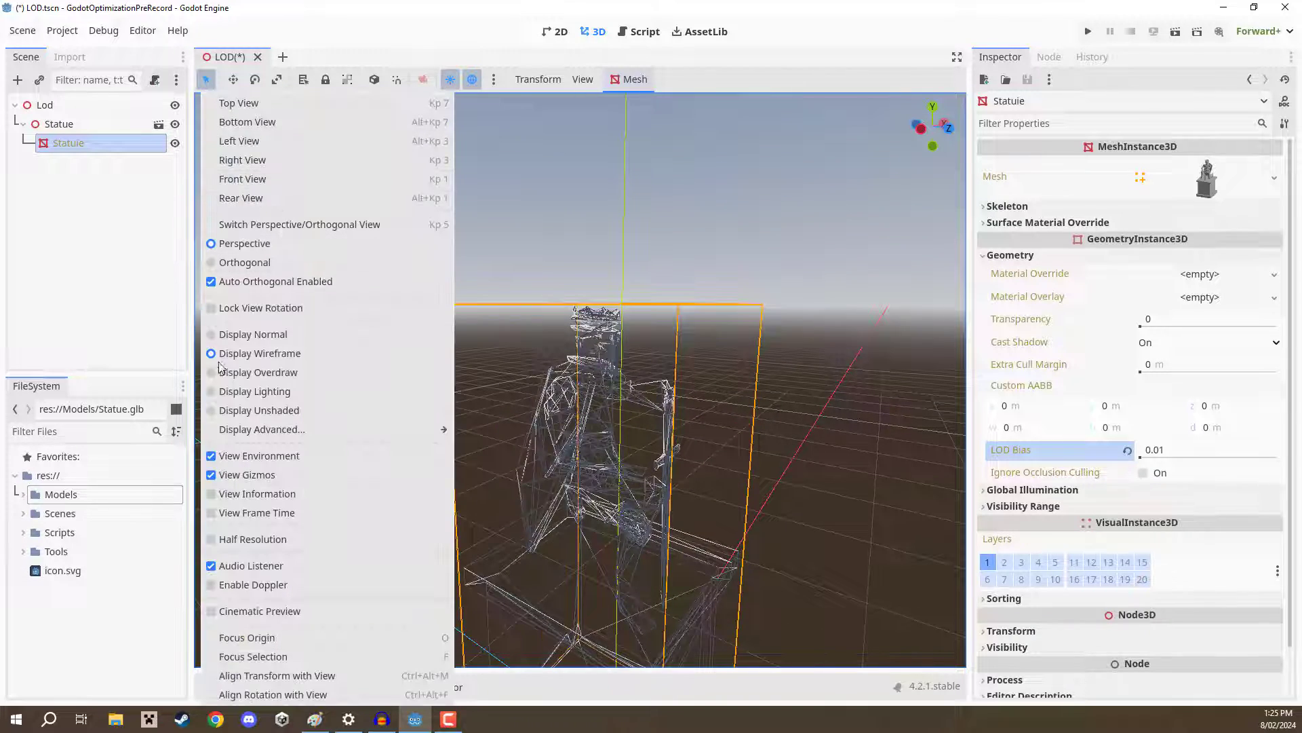
pyautogui.click(230, 335)
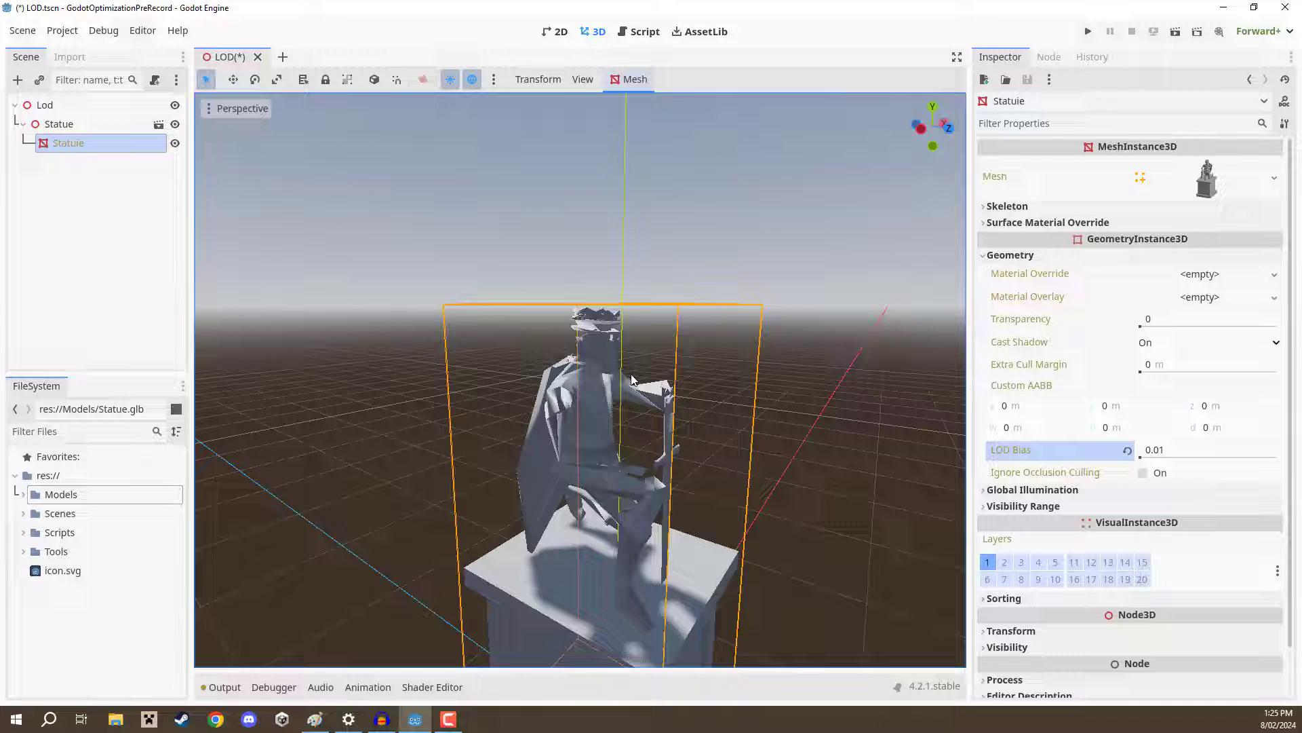
pyautogui.click(1180, 449)
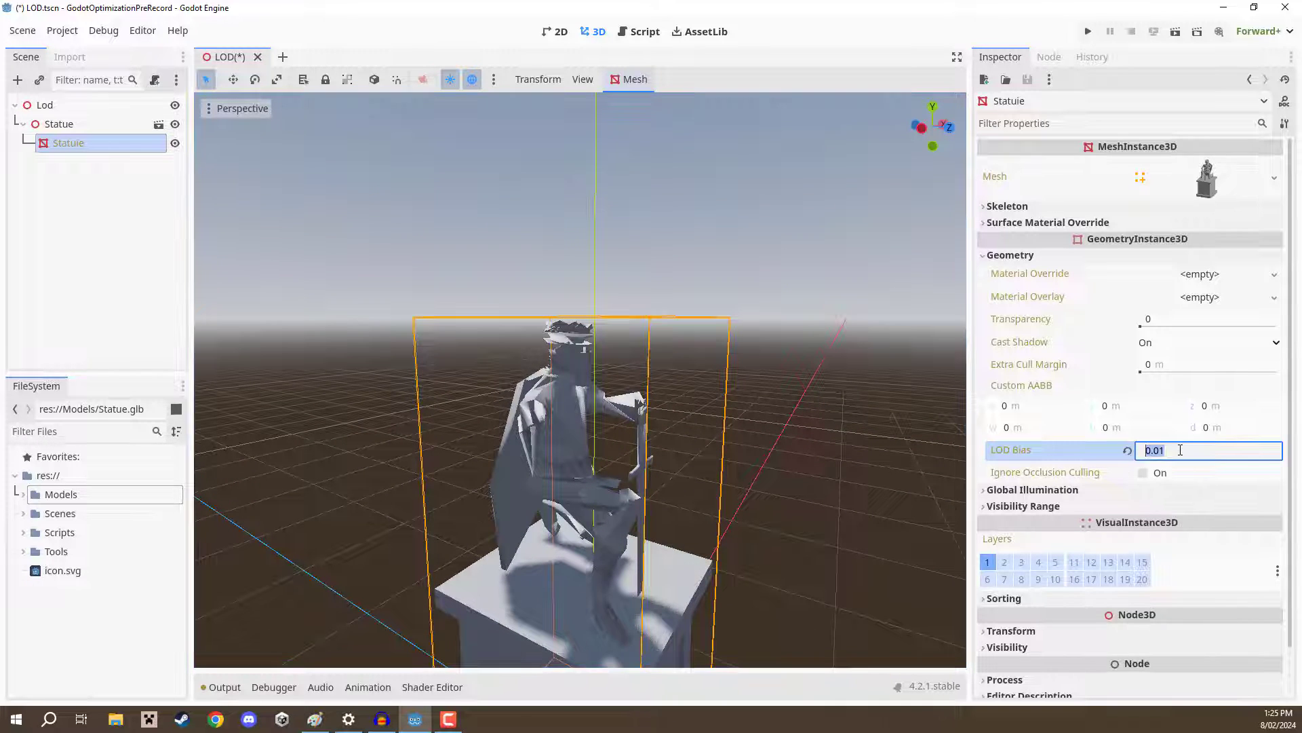
pyautogui.write('1')
pyautogui.press('Return')
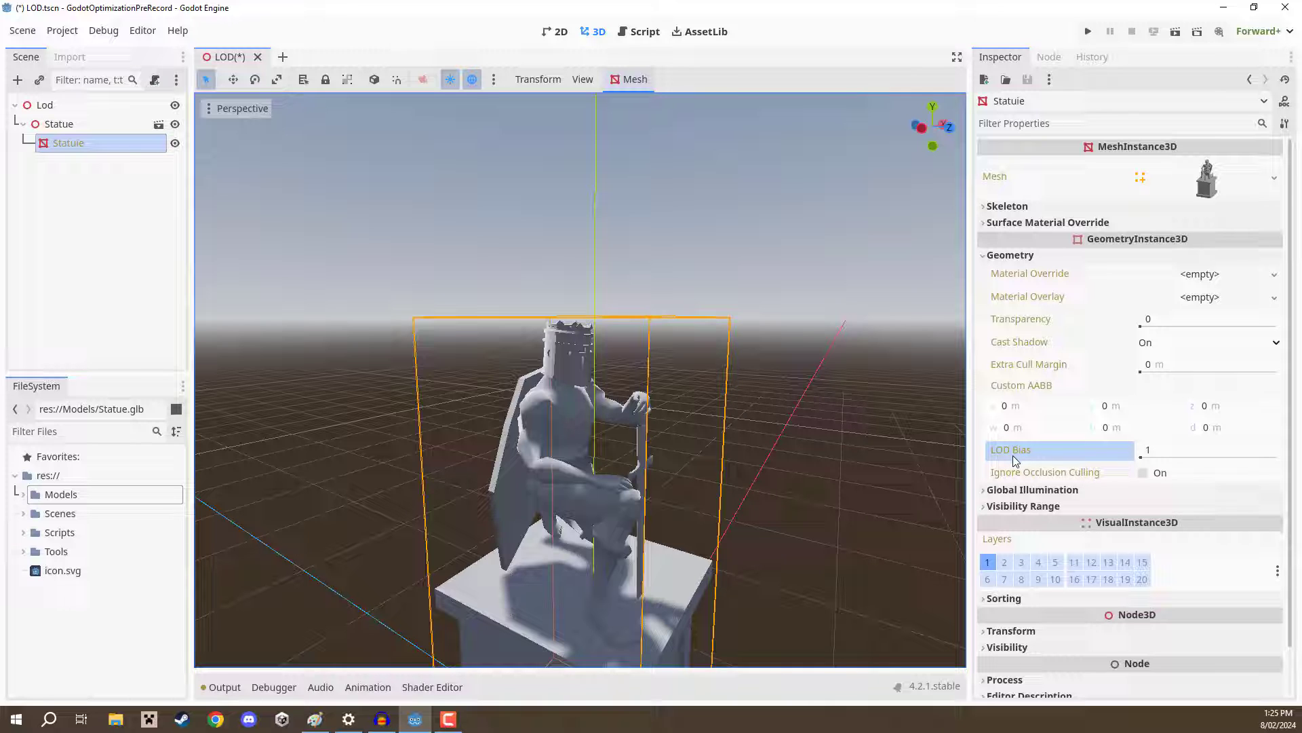
# - Examine the statue from farther away, from different angles and up close with the new LOD Bias
pyautogui.moveTo(1012, 454)
pyautogui.moveTo(732, 400); pyautogui.dragTo(736, 366, button='right')
pyautogui.press('s')
pyautogui.press('q')
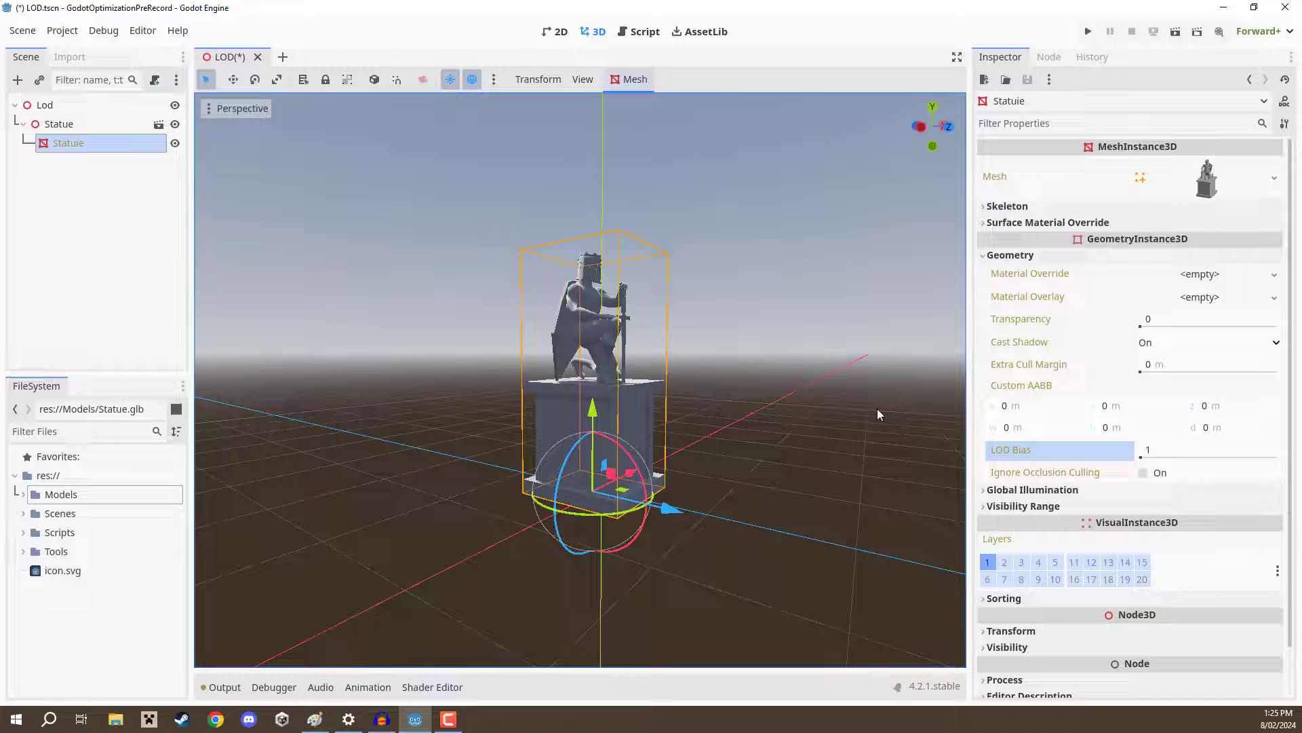
pyautogui.moveTo(642, 235)
pyautogui.mouseDown(button='right')
pyautogui.moveTo(658, 212)
pyautogui.moveTo(641, 235)
pyautogui.moveTo(635, 217)
pyautogui.mouseUp(button='right')
pyautogui.press('s')
pyautogui.press('r')
pyautogui.moveTo(645, 284); pyautogui.dragTo(780, 285, button='middle')
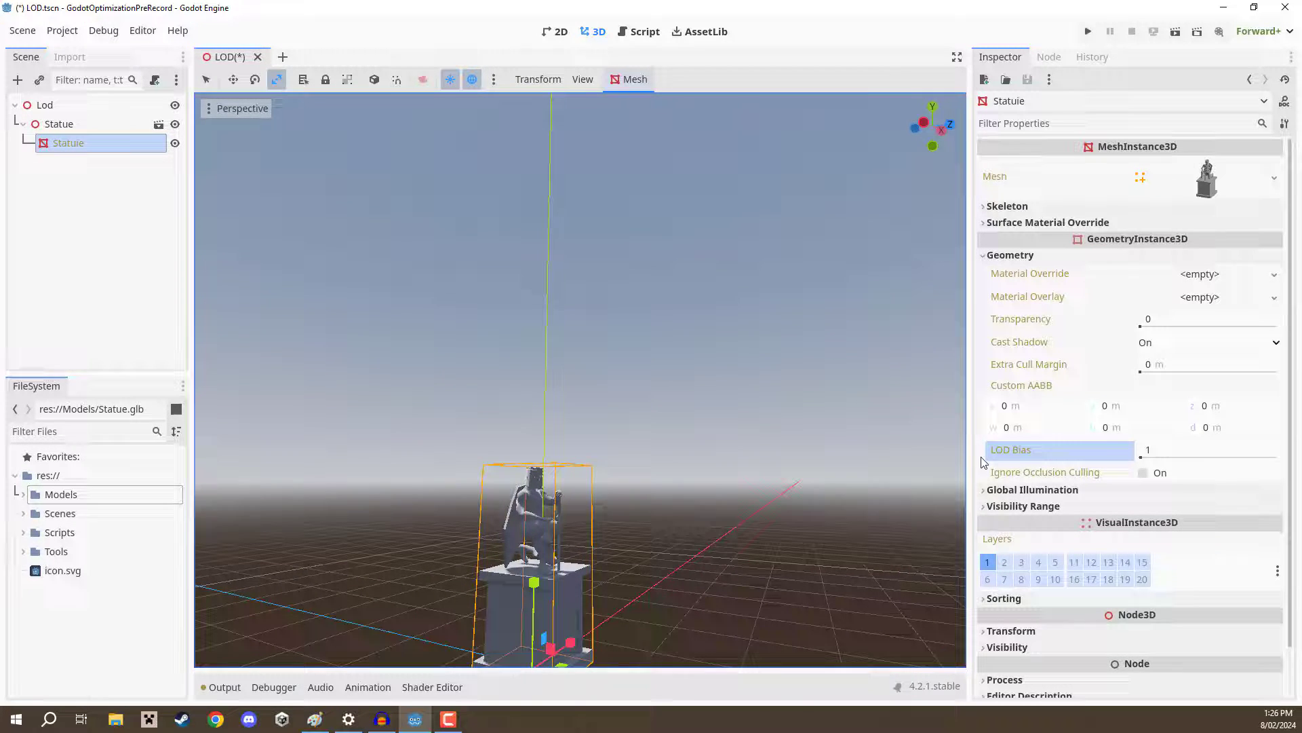
pyautogui.moveTo(847, 407); pyautogui.dragTo(784, 468, button='right')
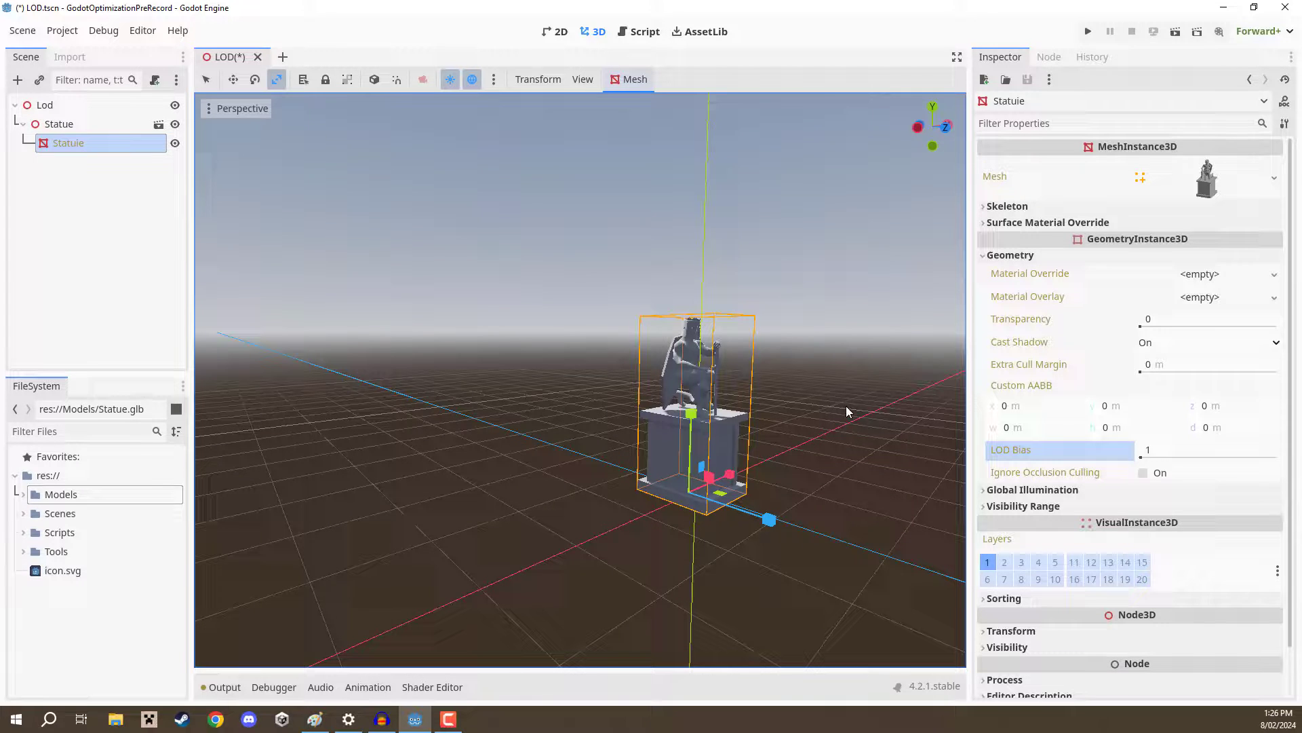
pyautogui.moveTo(1037, 456)
pyautogui.moveTo(882, 456); pyautogui.dragTo(935, 434, button='right')
pyautogui.press('w')
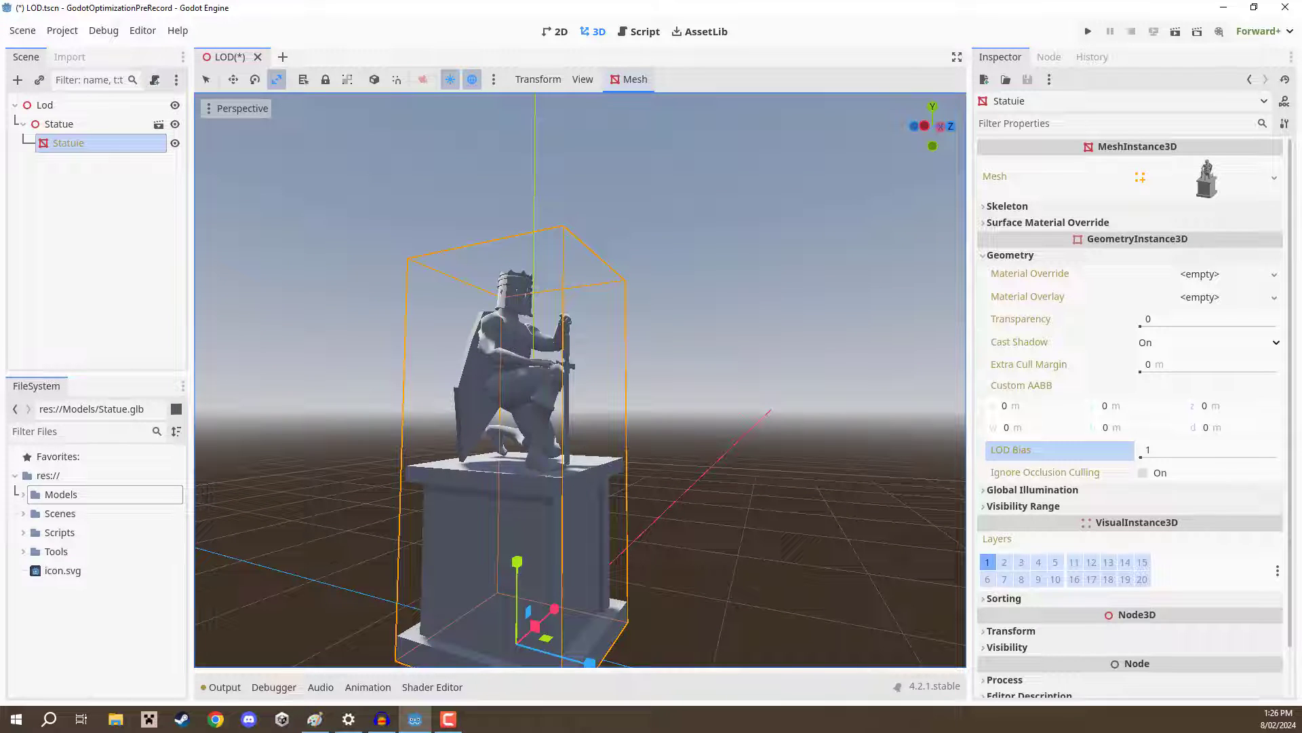